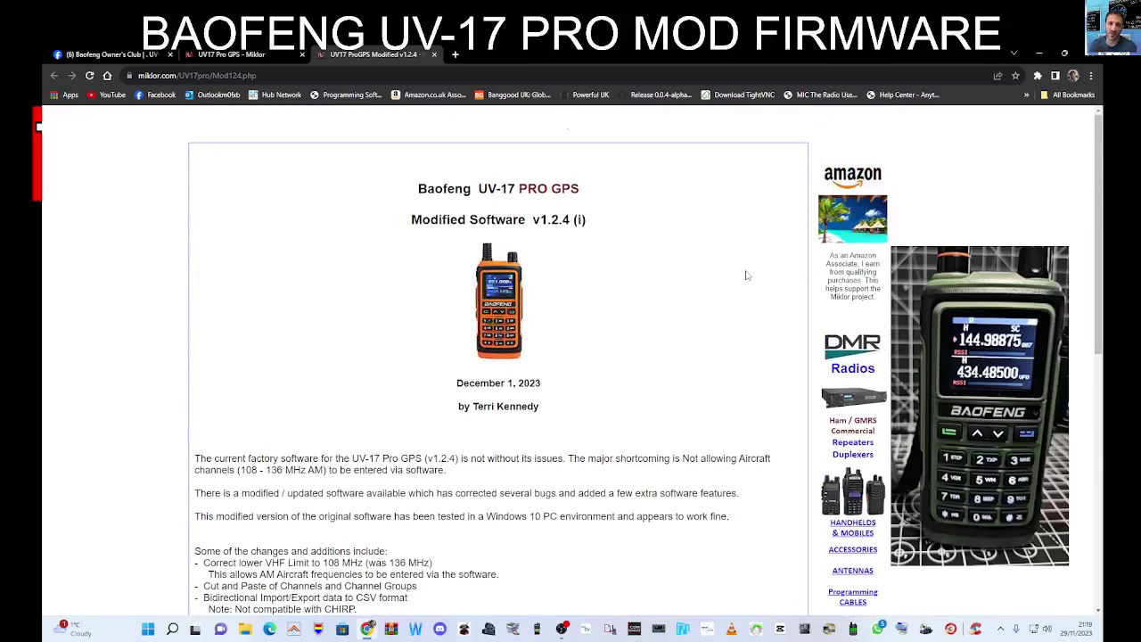
pyautogui.scroll(-3, 746, 275)
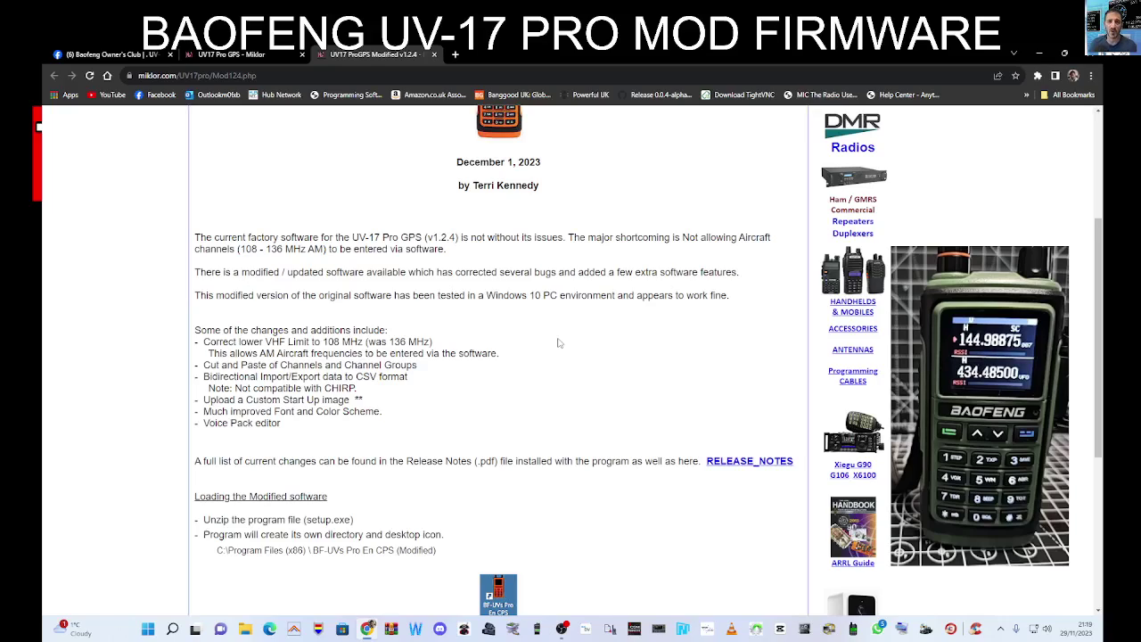
# Scroll the Mod124 page past the change list to the v1.2.4 (i) .zip download link
pyautogui.scroll(2, 626, 375)
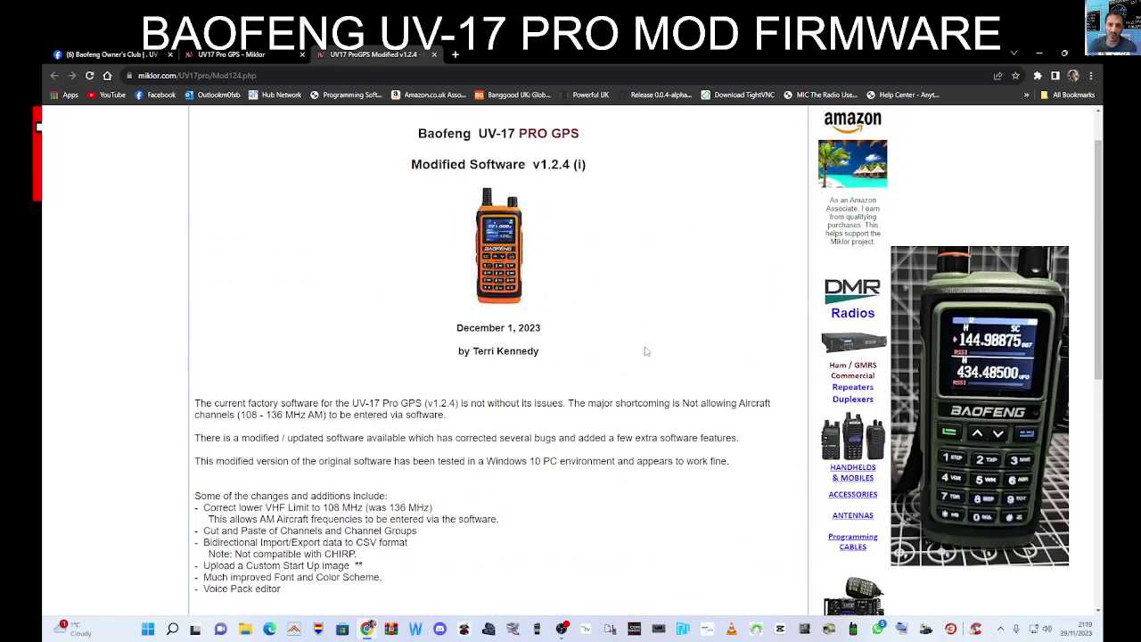
pyautogui.scroll(-5, 646, 351)
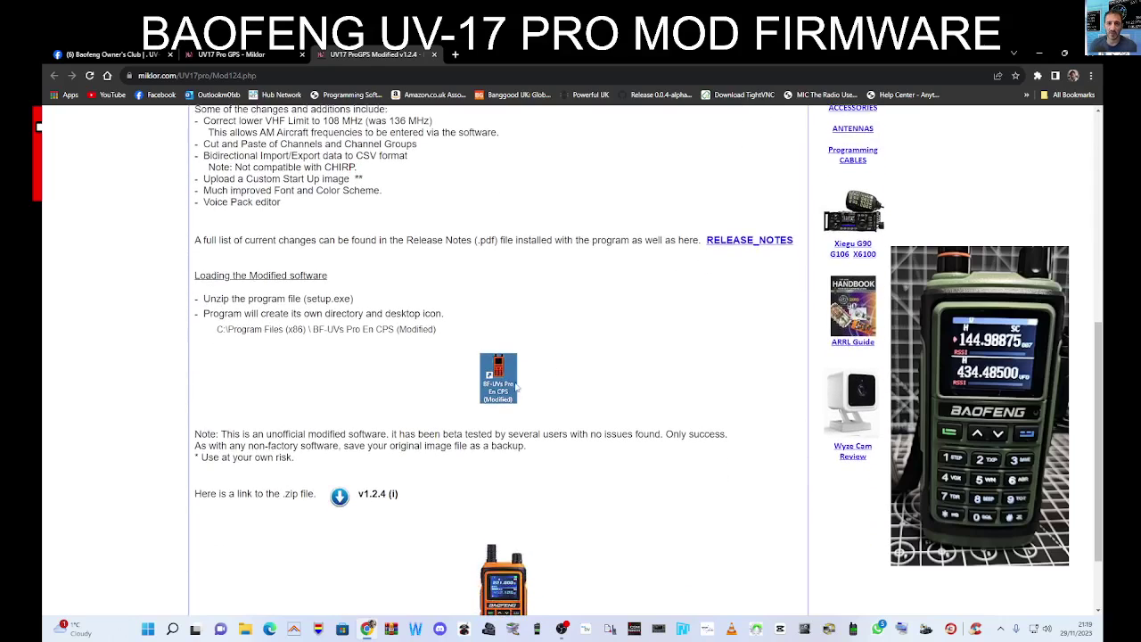
pyautogui.scroll(-1, 528, 382)
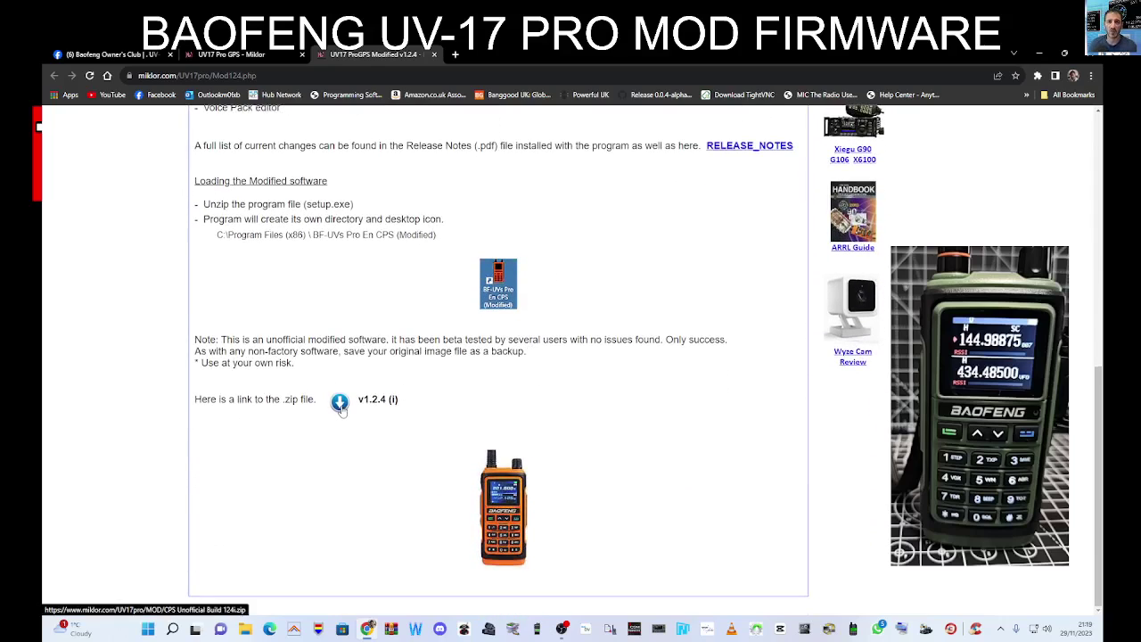
# Download the v1.2.4 (i) CPS Unofficial Build 124.zip and confirm the 3.1 MB download finished
pyautogui.click(340, 404)
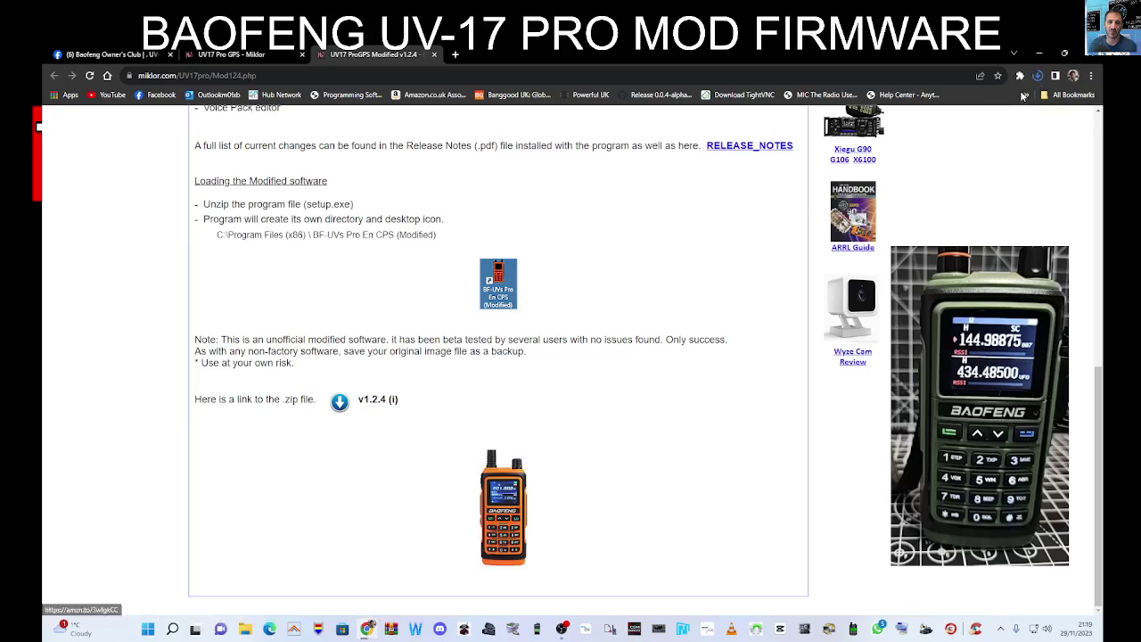
pyautogui.click(1038, 78)
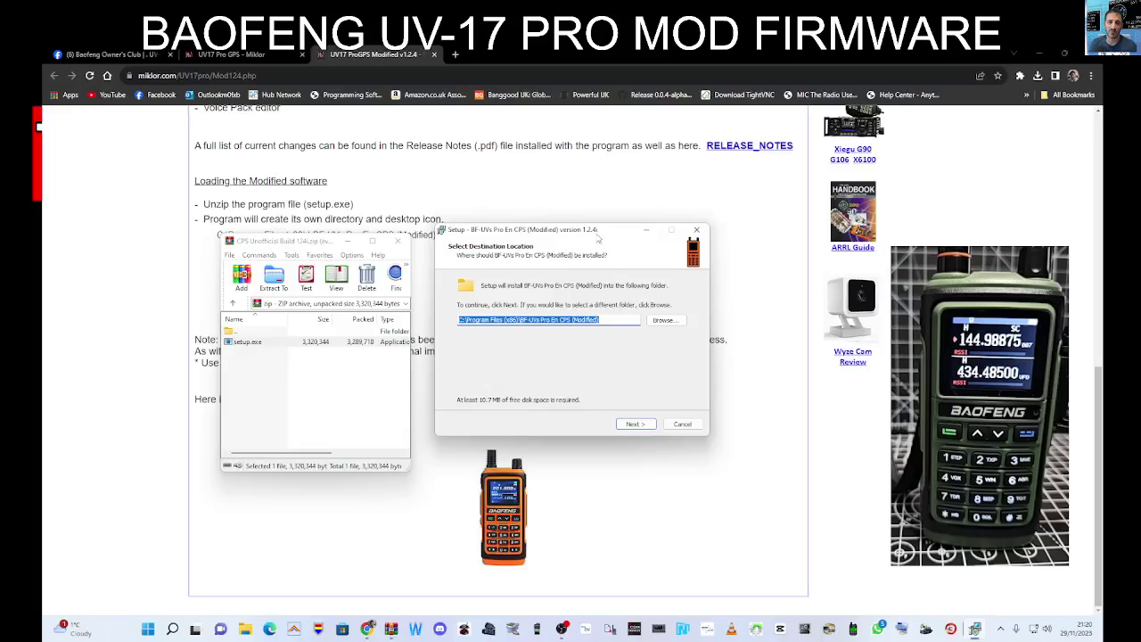
# Install CPS 1.2.4i with default folders and a desktop shortcut, then finish to launch it
pyautogui.moveTo(608, 223); pyautogui.dragTo(464, 217)
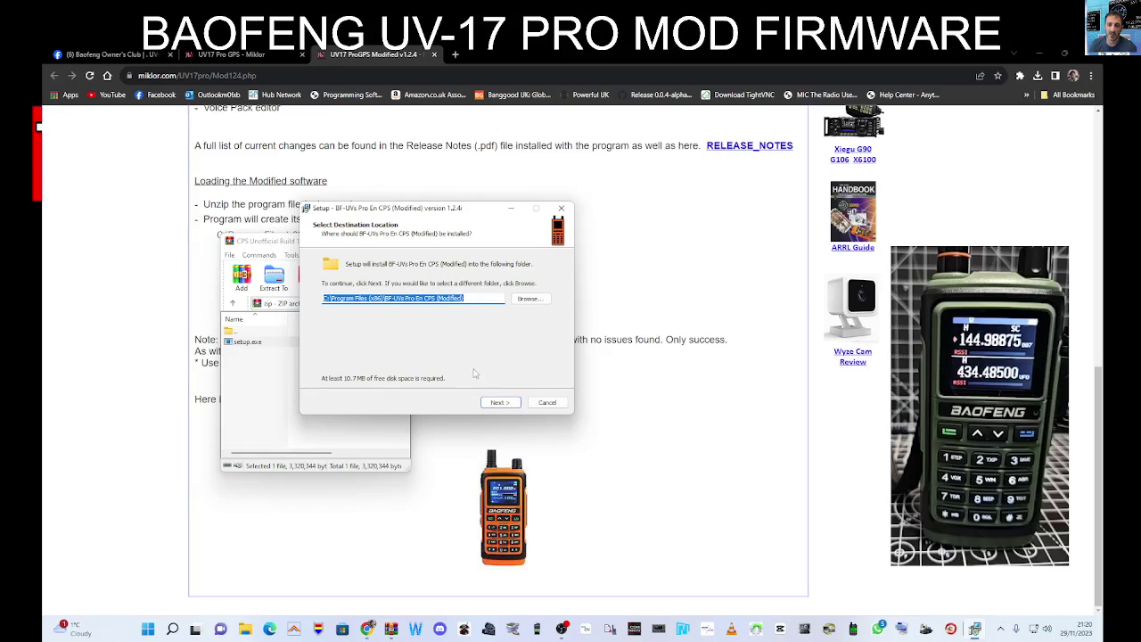
pyautogui.click(499, 403)
pyautogui.click(499, 403)
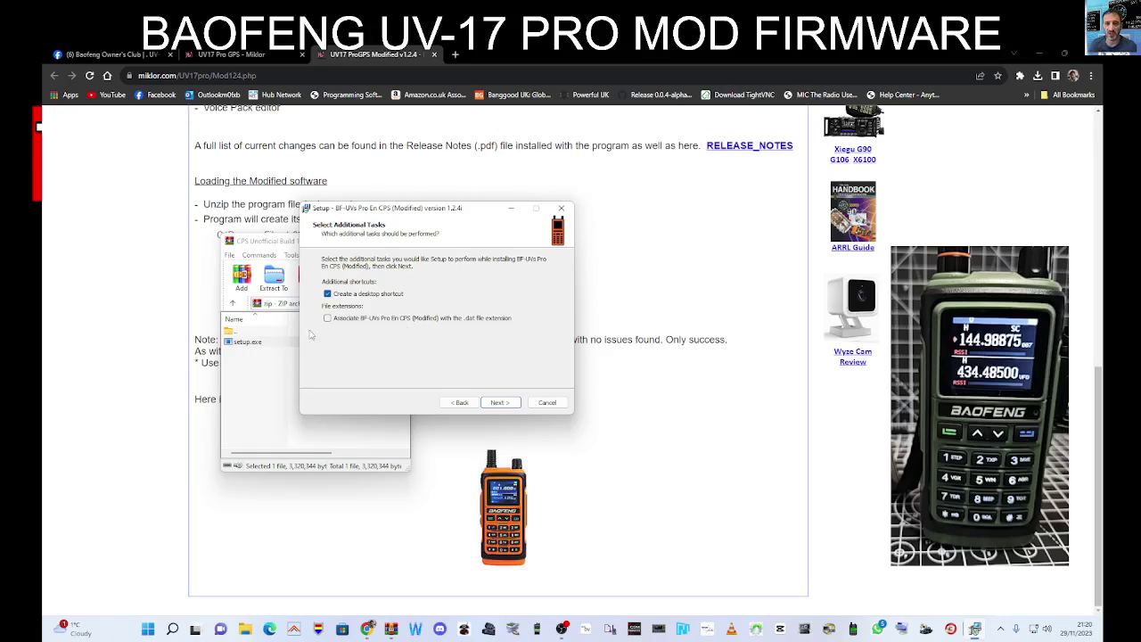
pyautogui.click(497, 403)
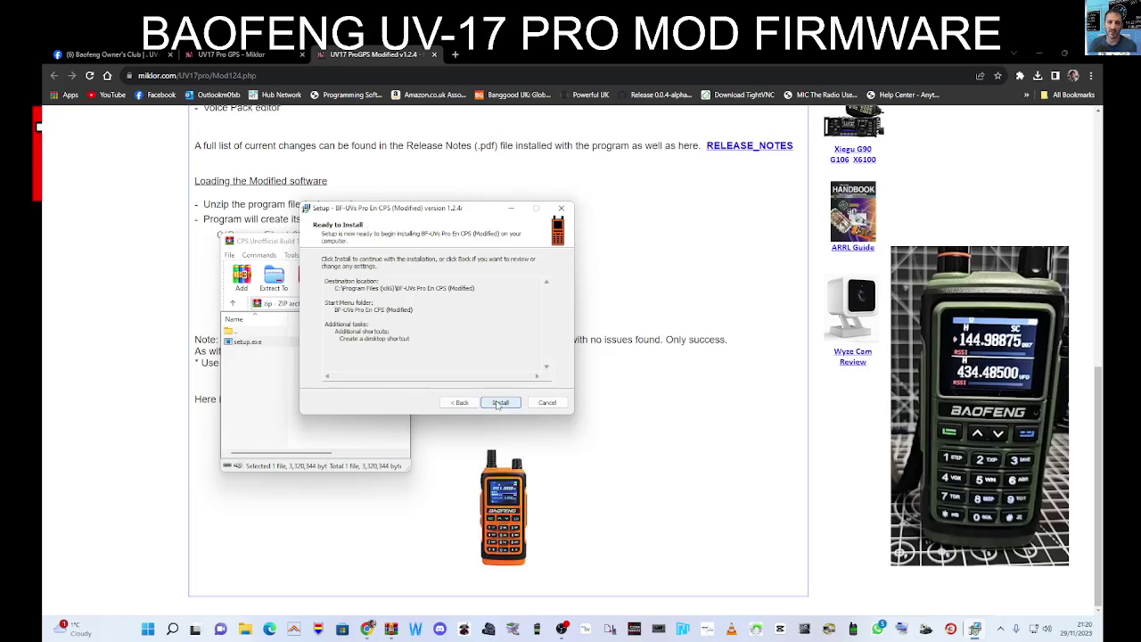
pyautogui.click(497, 403)
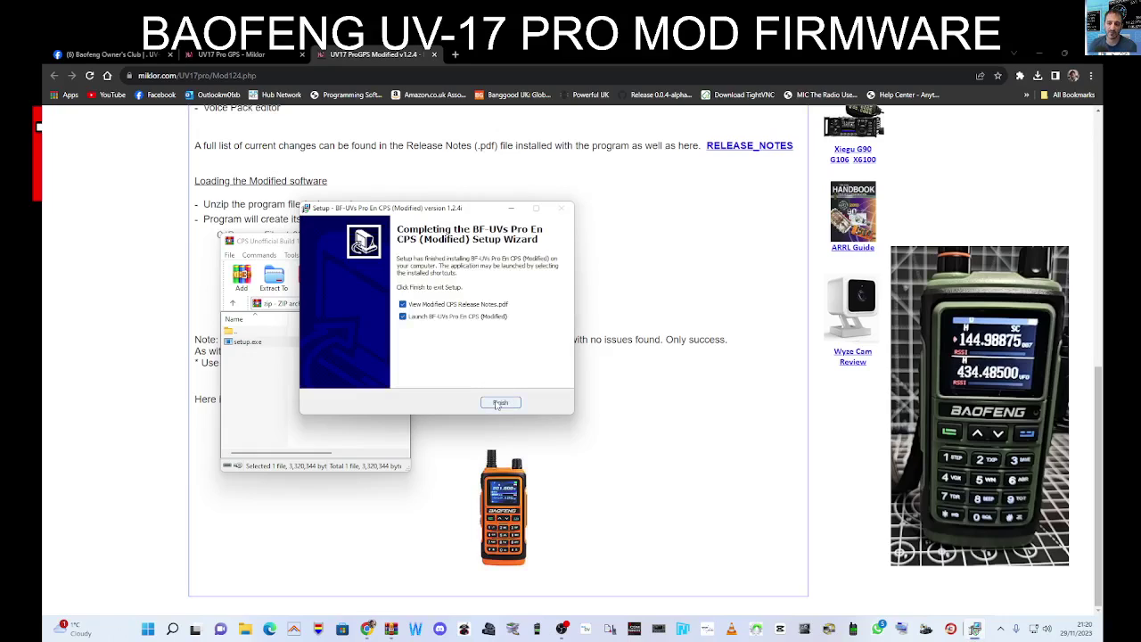
pyautogui.click(500, 403)
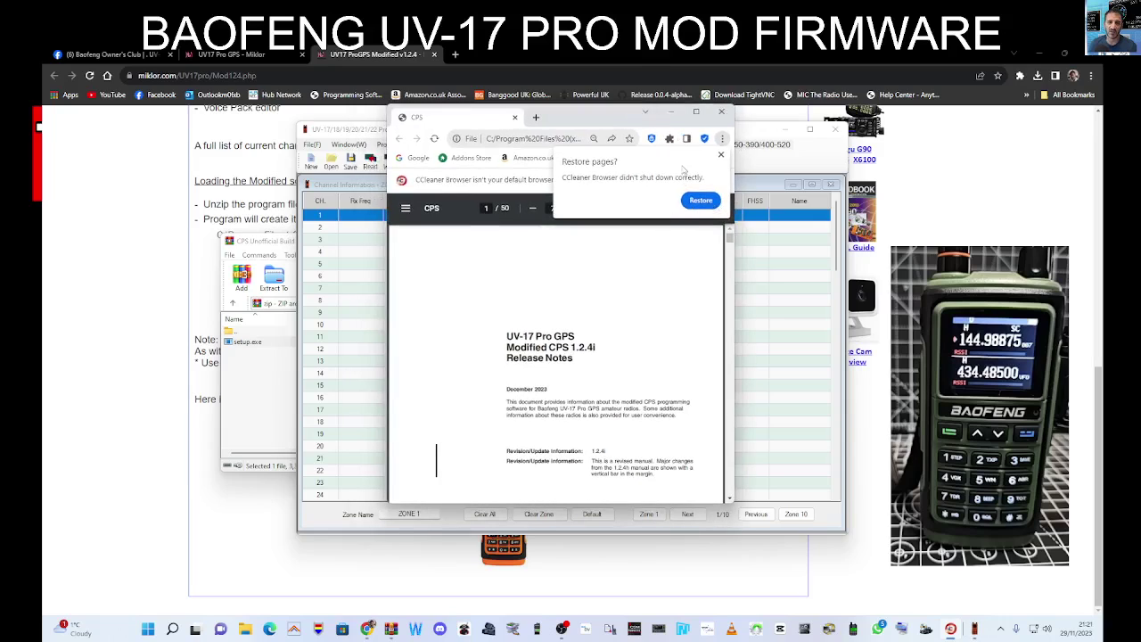
# Move the release notes window aside and maximize the CPS window
pyautogui.moveTo(598, 119); pyautogui.dragTo(888, 161)
pyautogui.moveTo(735, 134); pyautogui.dragTo(513, 135)
pyautogui.moveTo(756, 161); pyautogui.dragTo(709, 135)
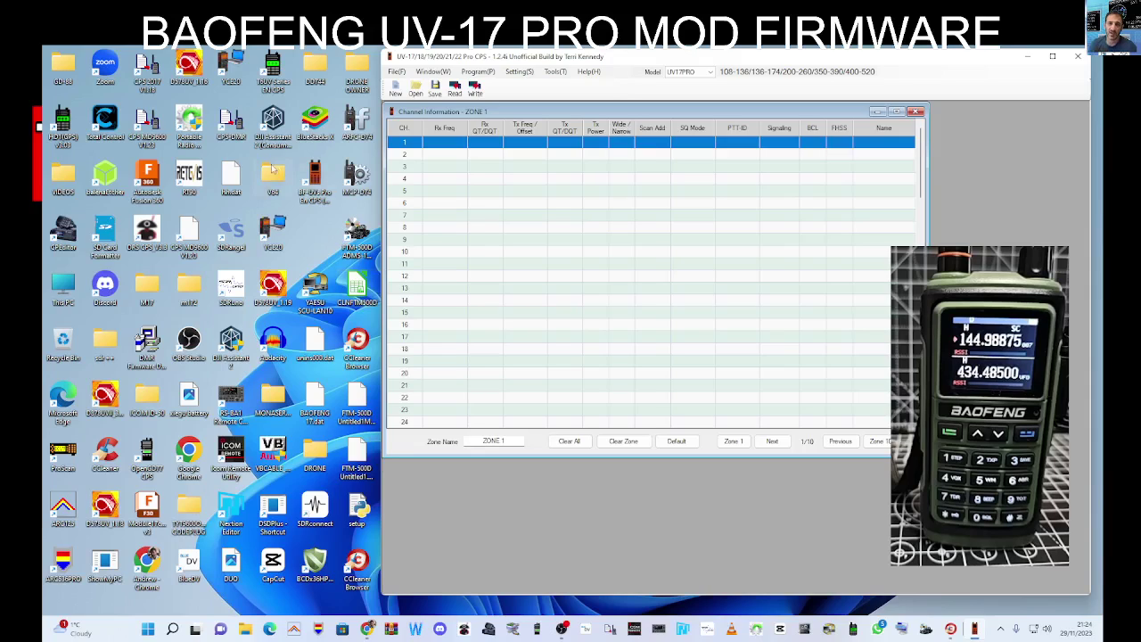
pyautogui.click(1051, 57)
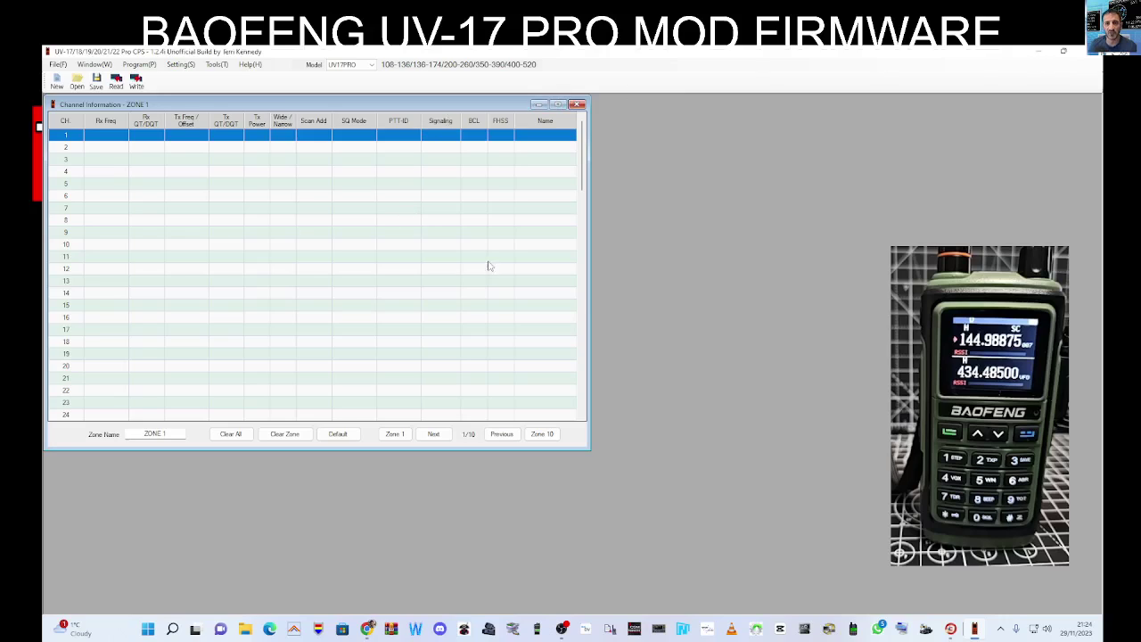
# Widen and lengthen the Zone 1 channel grid to show channels 1–32
pyautogui.moveTo(590, 278); pyautogui.dragTo(920, 277)
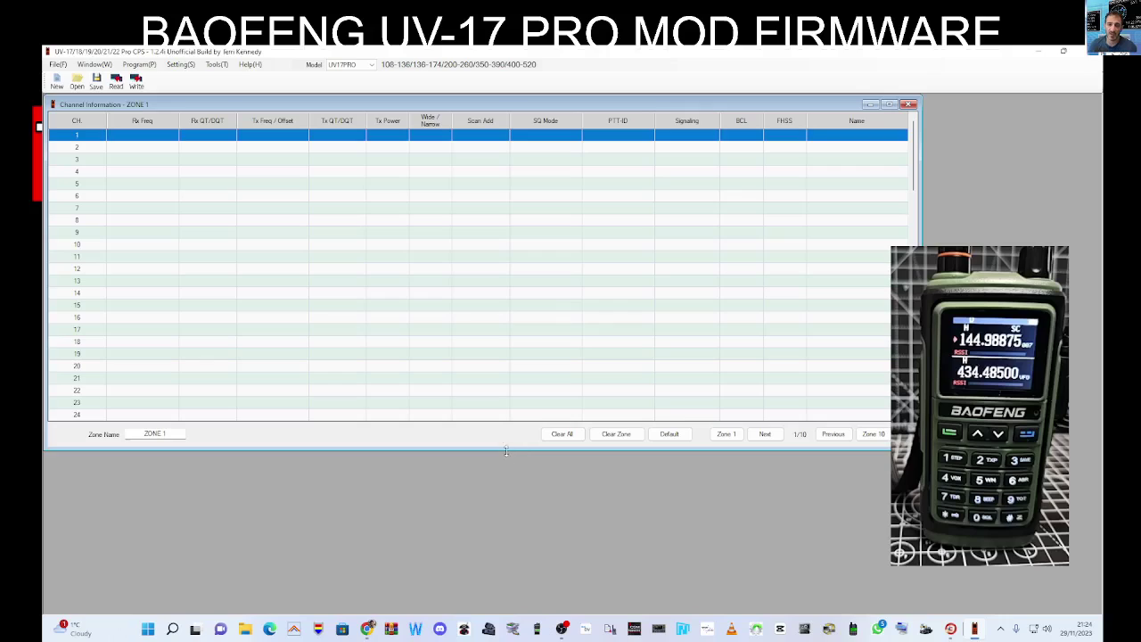
pyautogui.moveTo(505, 450); pyautogui.dragTo(504, 546)
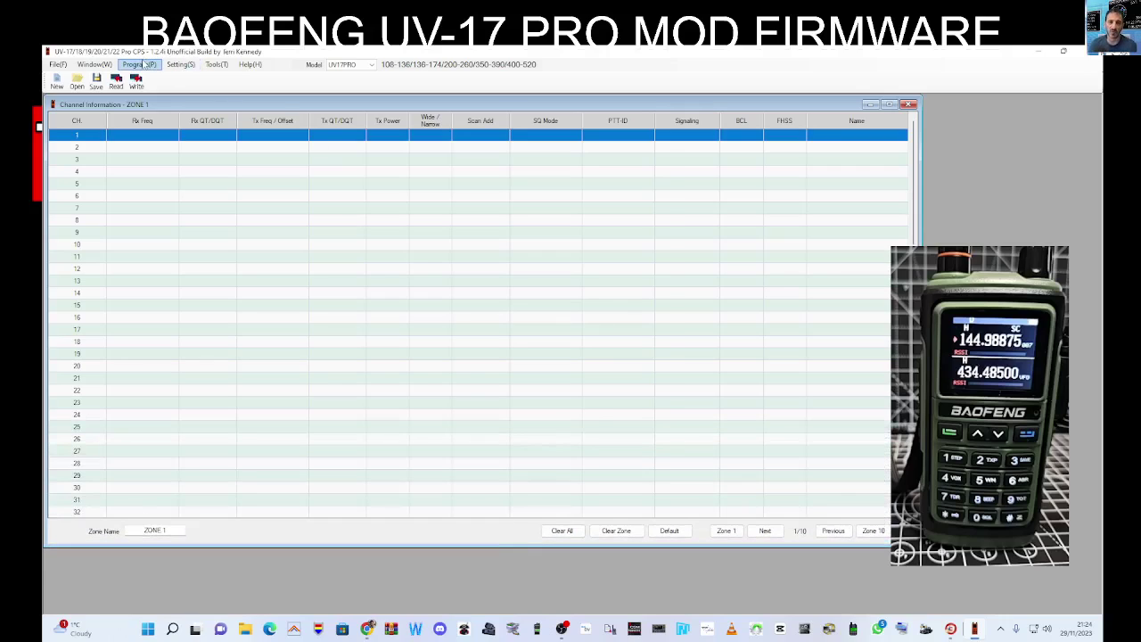
pyautogui.click(180, 65)
pyautogui.click(167, 77)
pyautogui.hotkey('alt', 'w')
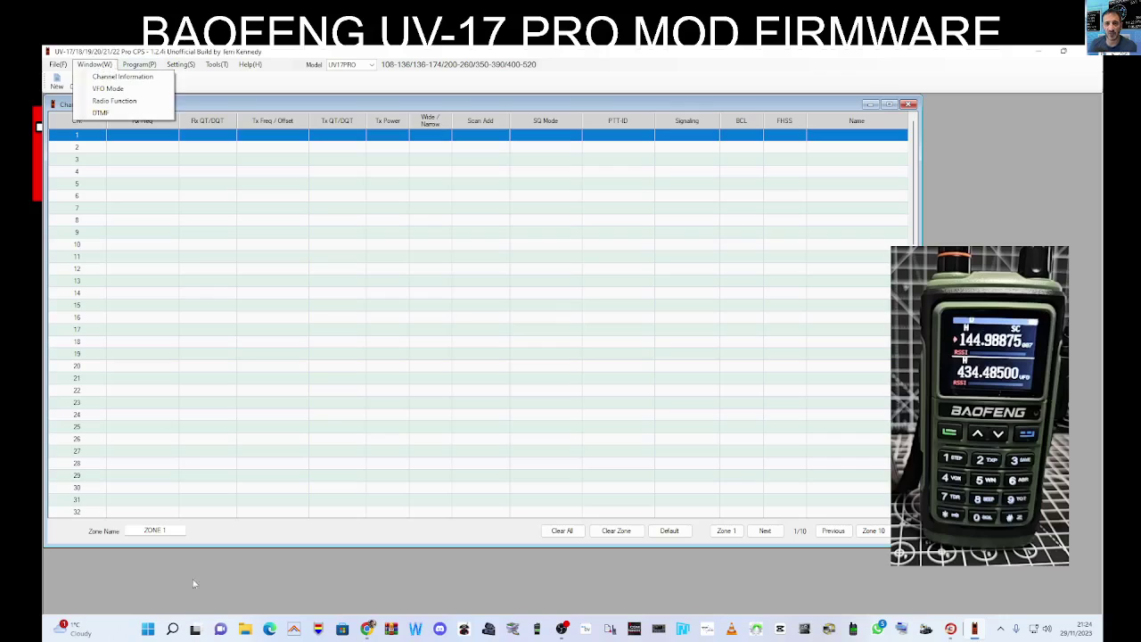
pyautogui.rightClick(149, 630)
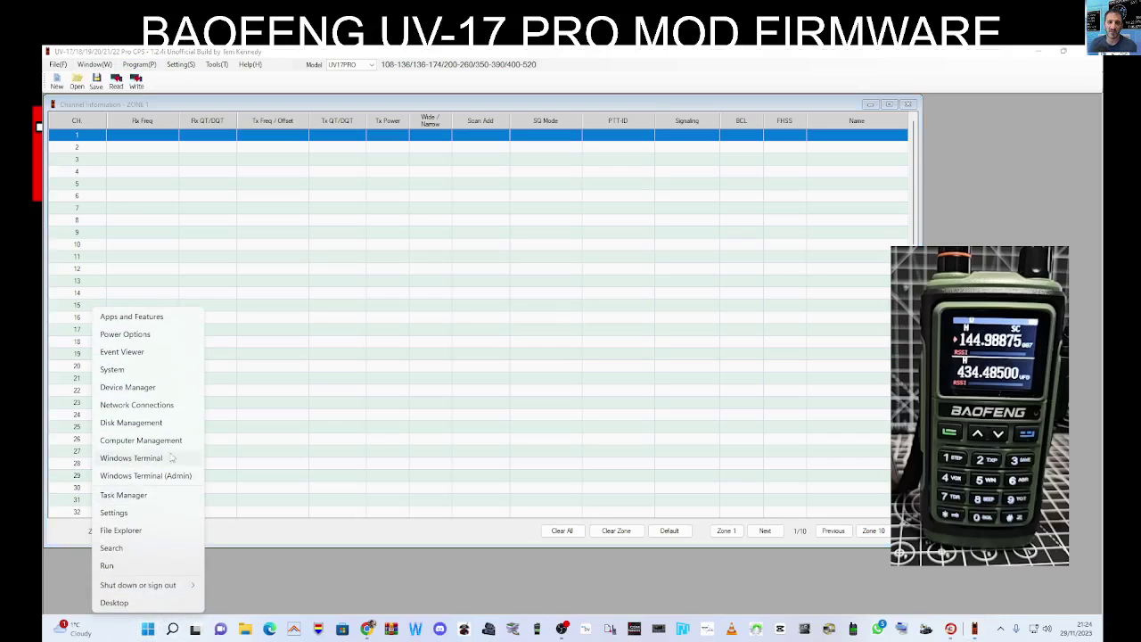
pyautogui.click(134, 389)
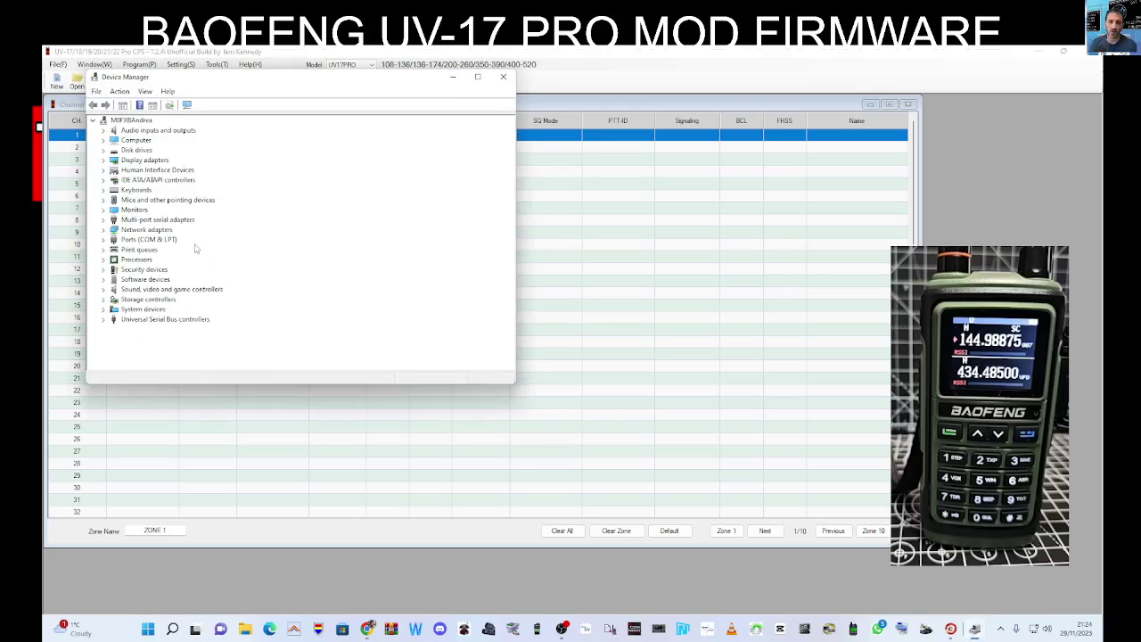
pyautogui.doubleClick(151, 239)
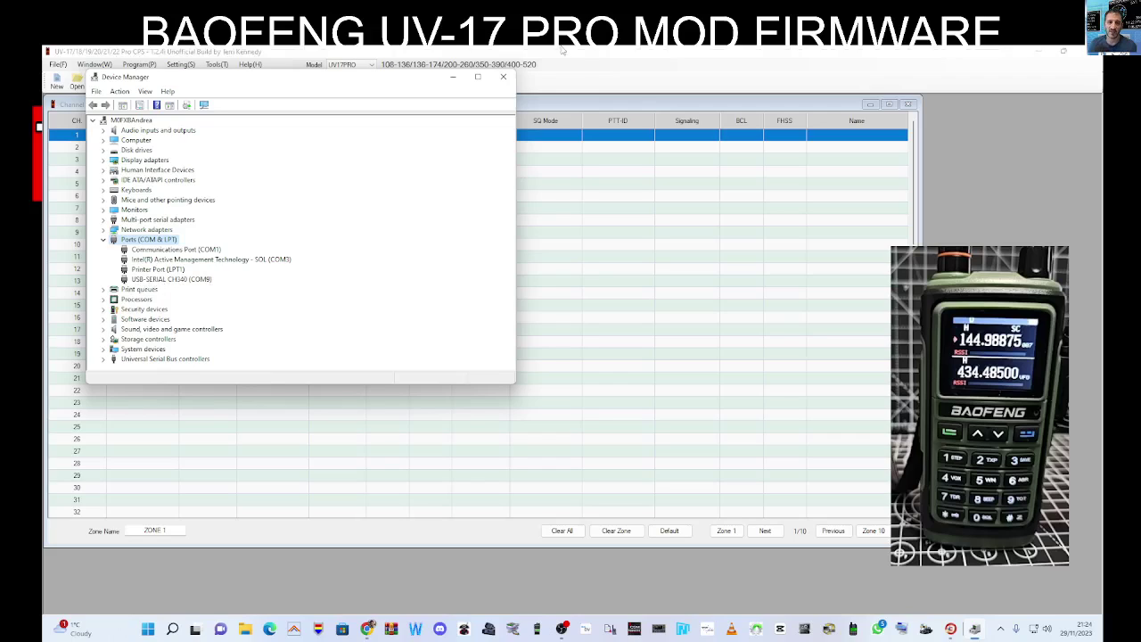
pyautogui.click(502, 77)
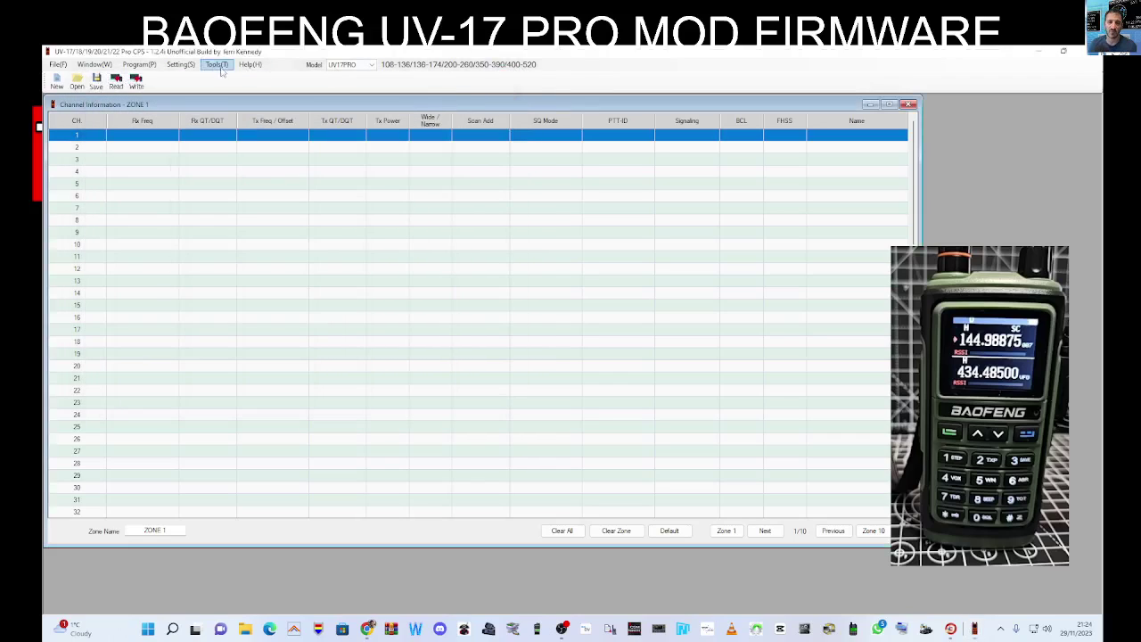
# Choose the radio cable's COM port under Setting > Port
pyautogui.click(179, 65)
pyautogui.moveTo(189, 78)
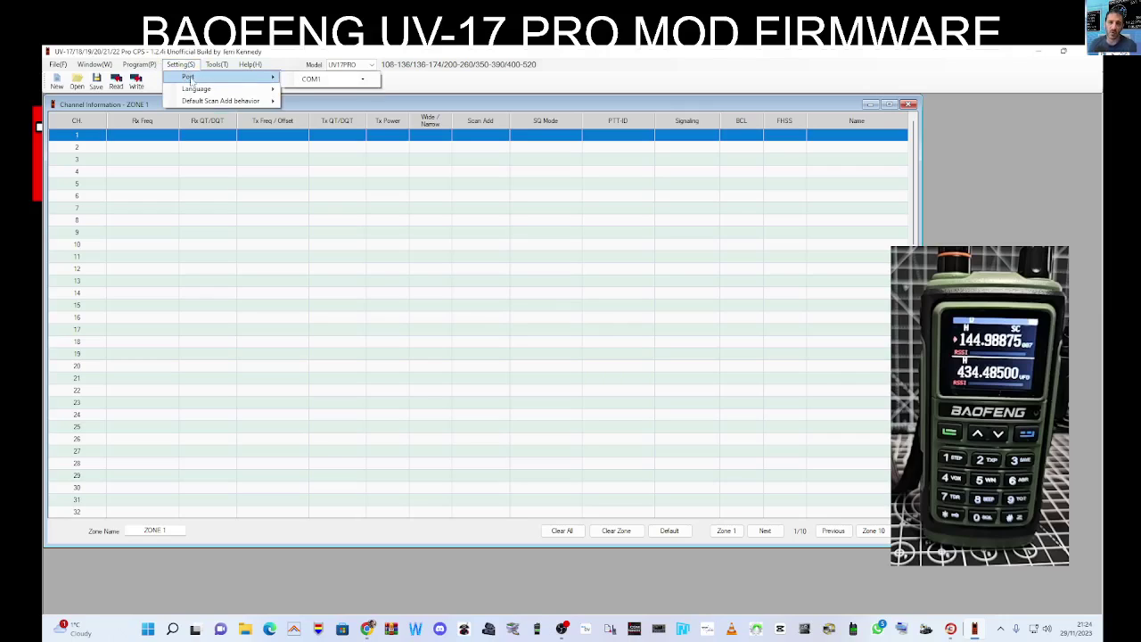
pyautogui.click(363, 80)
pyautogui.click(338, 123)
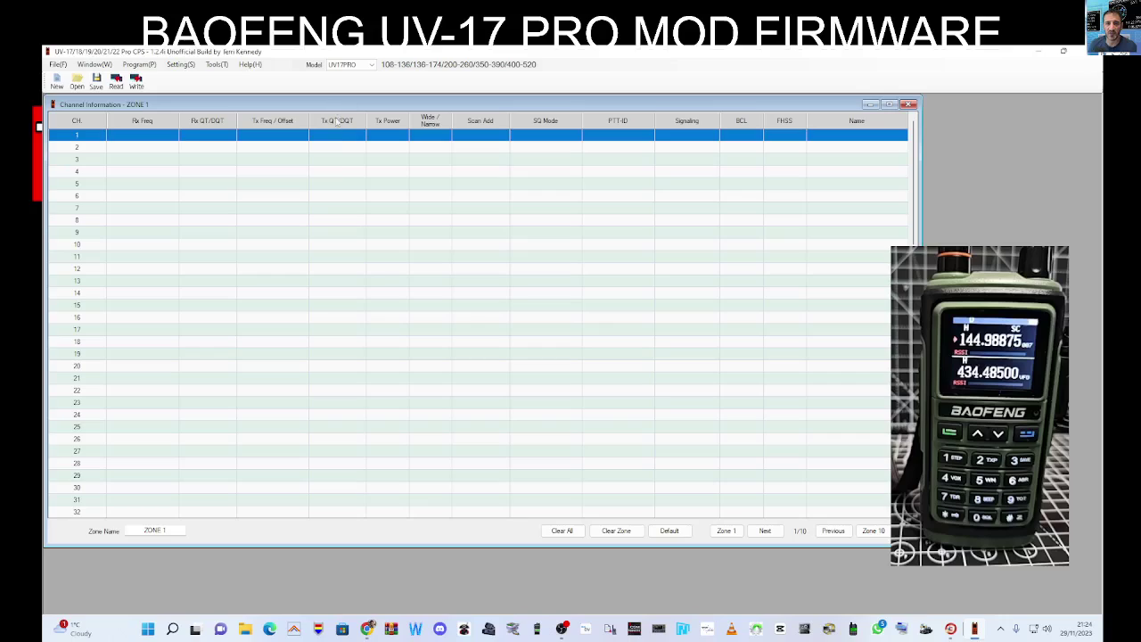
# Start a Read Data From Radio operation from the Program menu
pyautogui.click(142, 66)
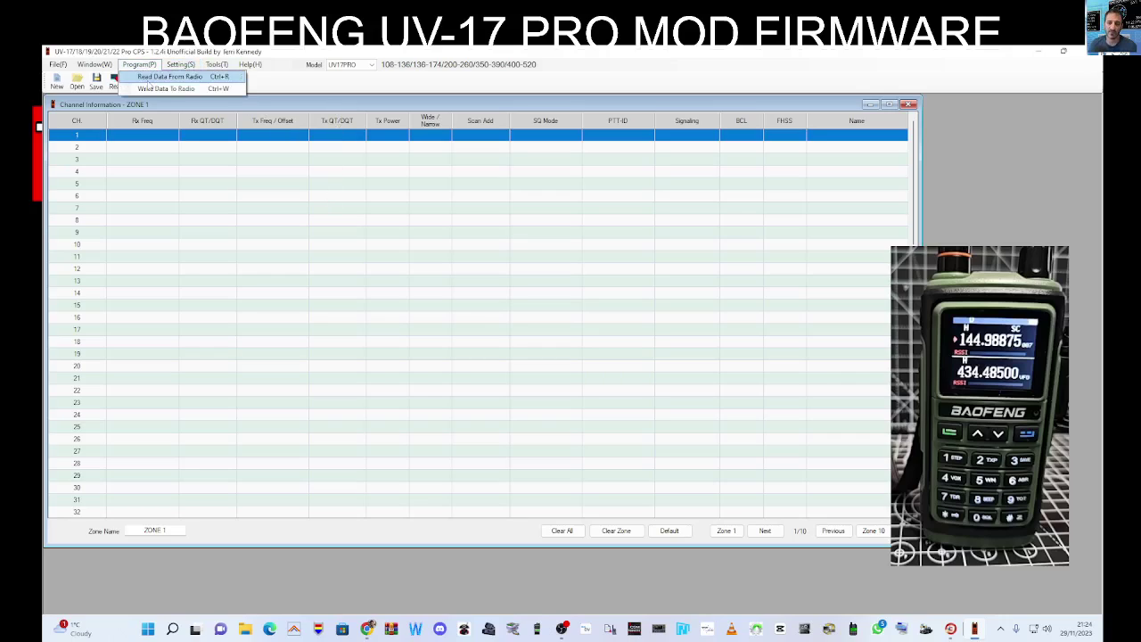
pyautogui.click(170, 76)
pyautogui.click(513, 355)
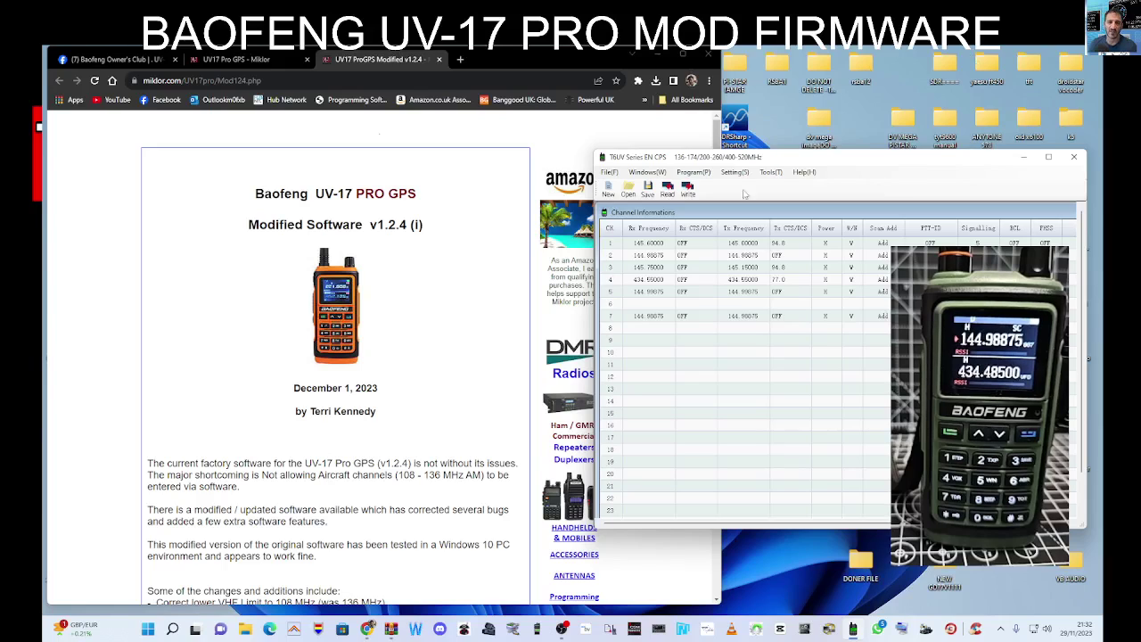
# Reposition the TBUV Series window and check its COM port setting
pyautogui.moveTo(888, 161)
pyautogui.mouseDown()
pyautogui.moveTo(835, 160)
pyautogui.moveTo(892, 155)
pyautogui.mouseUp()
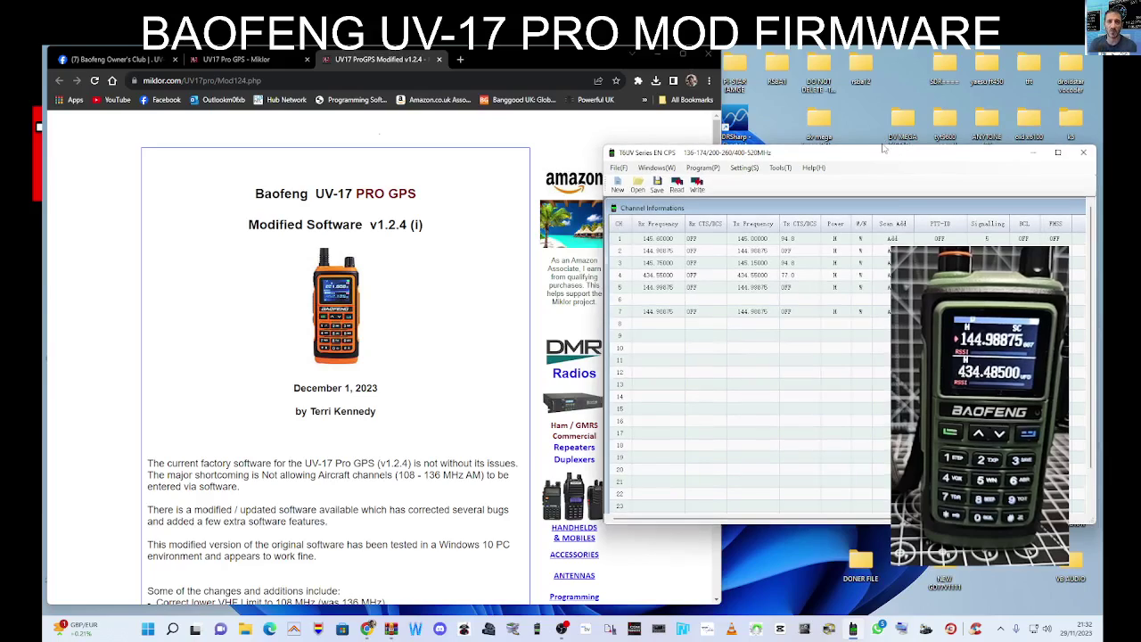
pyautogui.click(747, 168)
pyautogui.moveTo(756, 183)
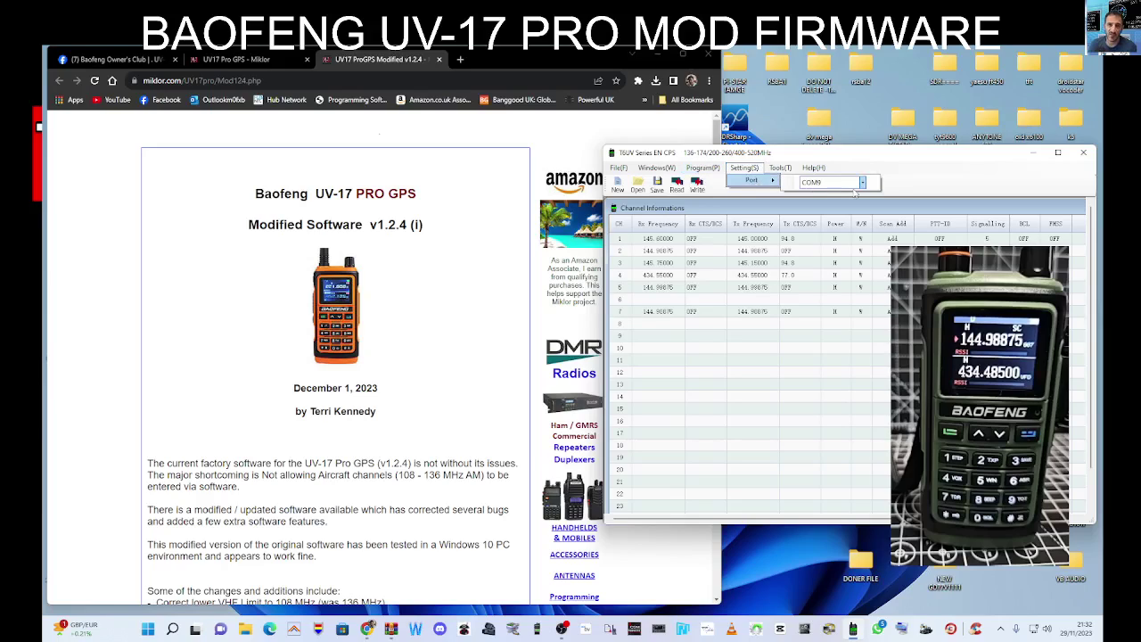
pyautogui.click(924, 172)
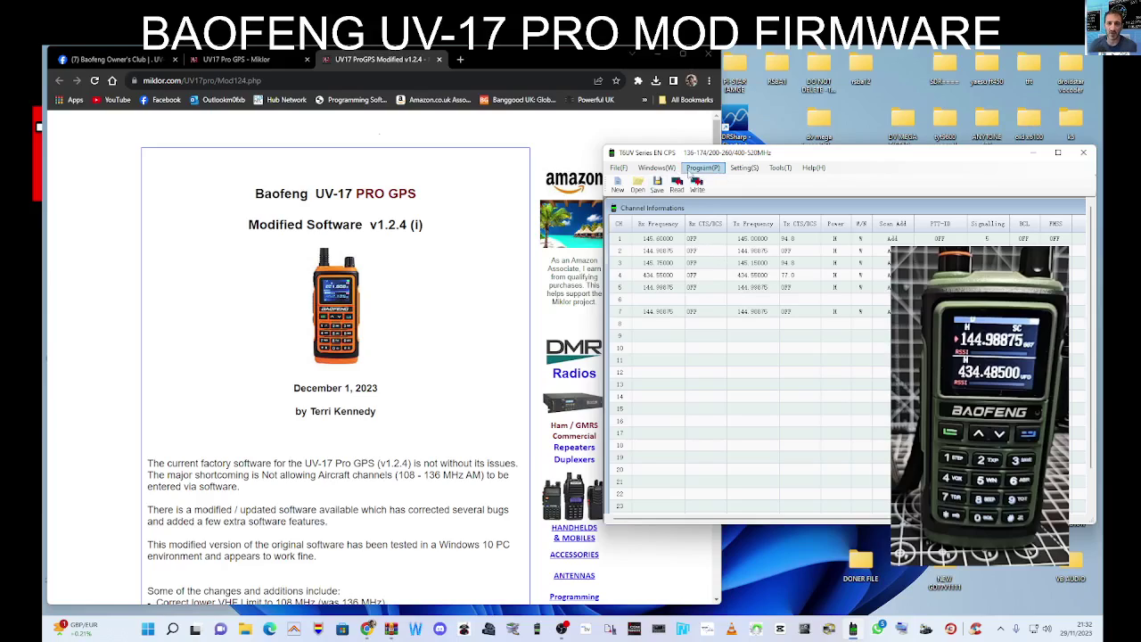
# Read the radio's channel data, dismiss the Finish! notice, and close TBUV Series EN CPS
pyautogui.click(677, 184)
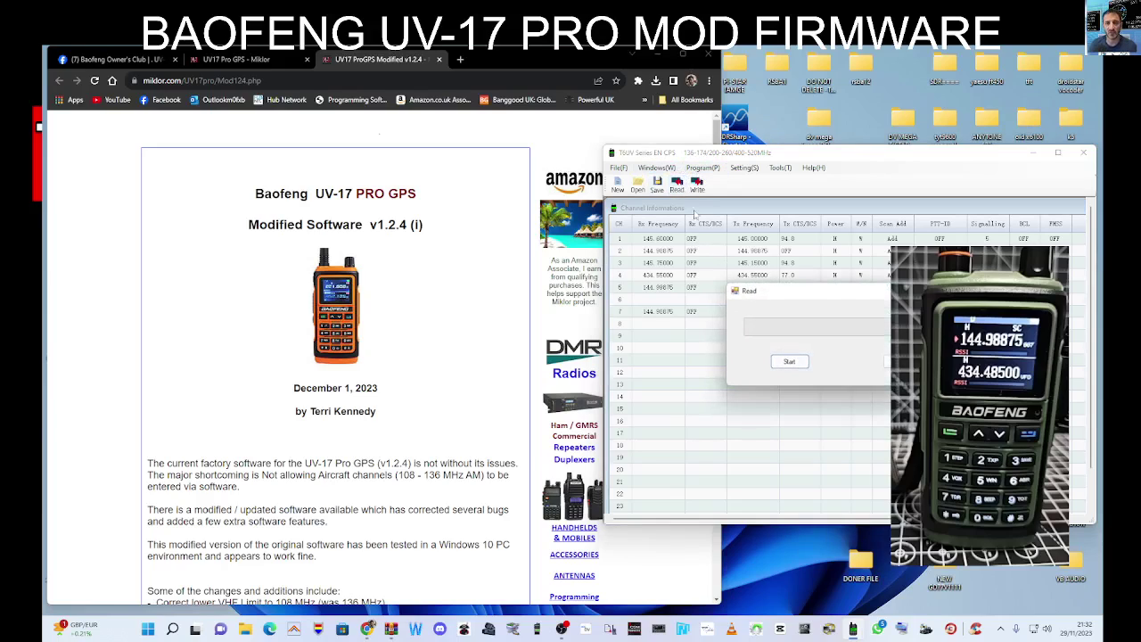
pyautogui.click(789, 362)
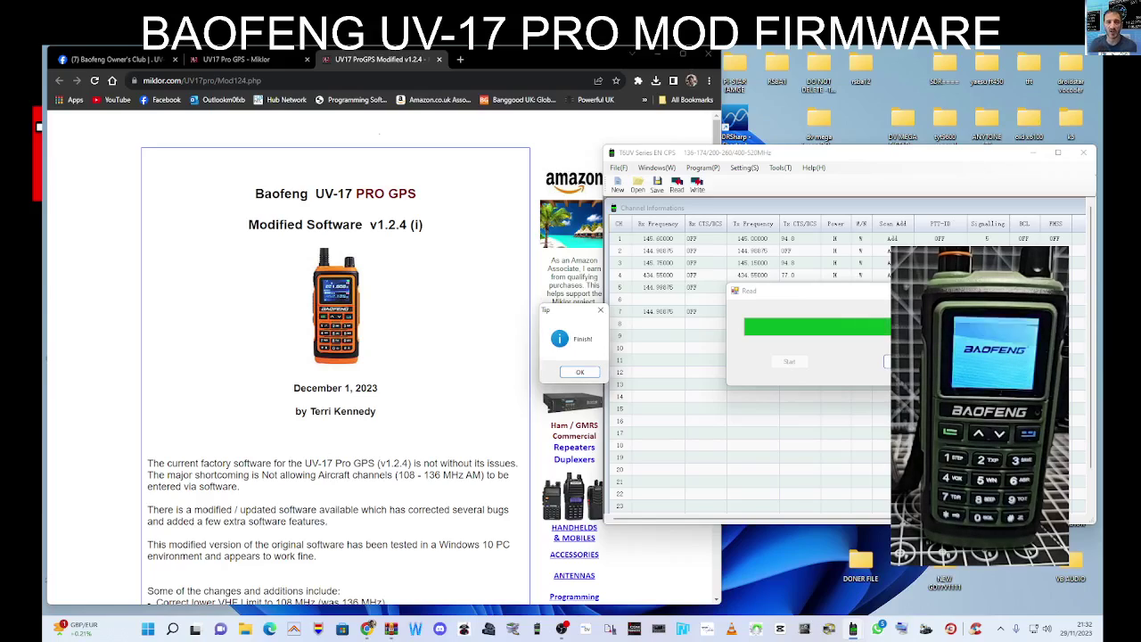
pyautogui.press('Return')
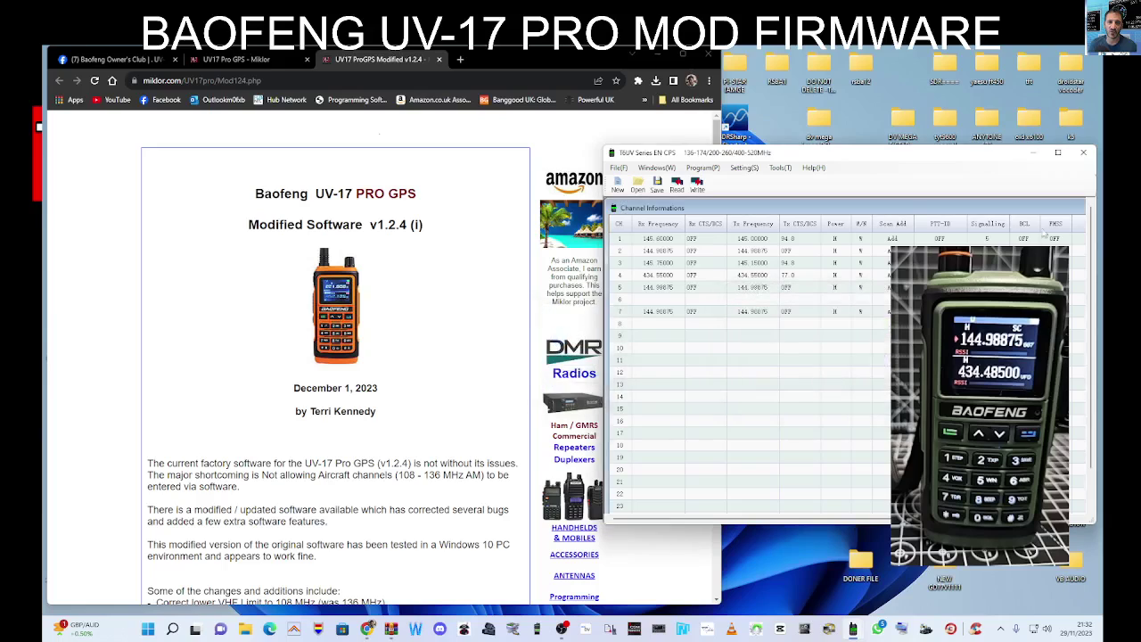
pyautogui.click(1089, 155)
# Move the browser window right and close the 7-Zip archive window
pyautogui.click(682, 54)
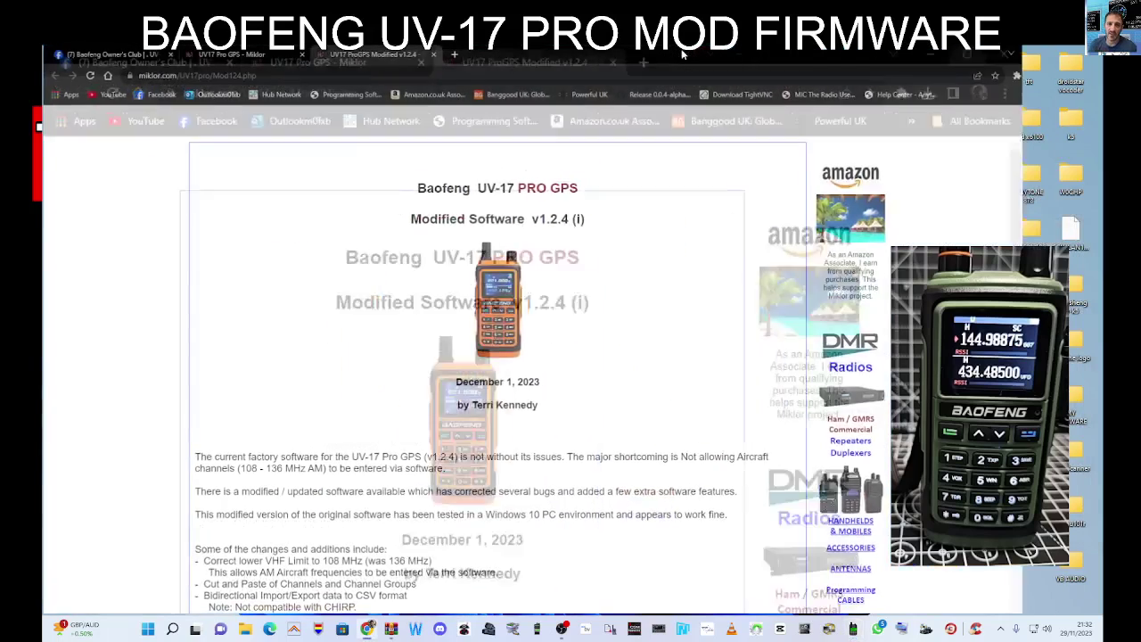
pyautogui.click(1063, 53)
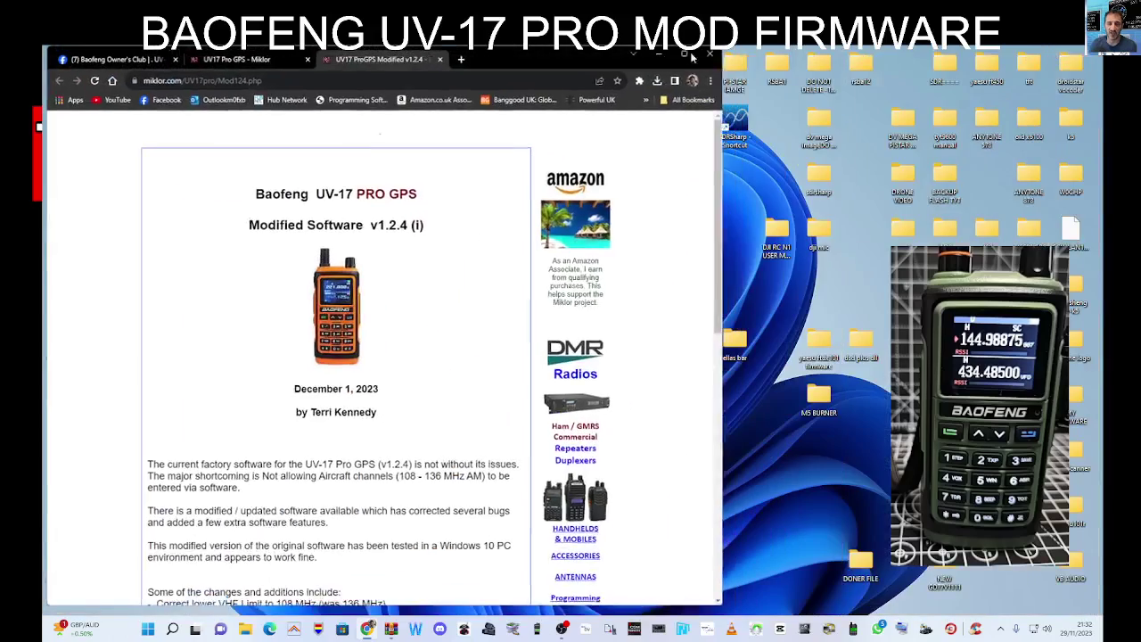
pyautogui.moveTo(541, 56); pyautogui.dragTo(840, 60)
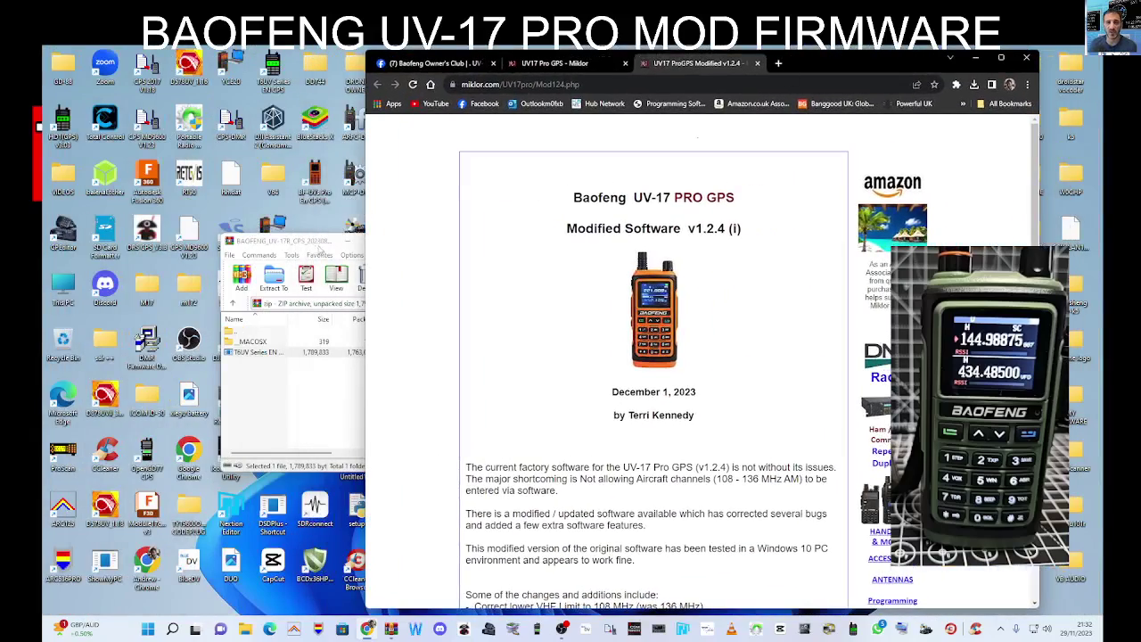
pyautogui.click(319, 249)
pyautogui.click(398, 240)
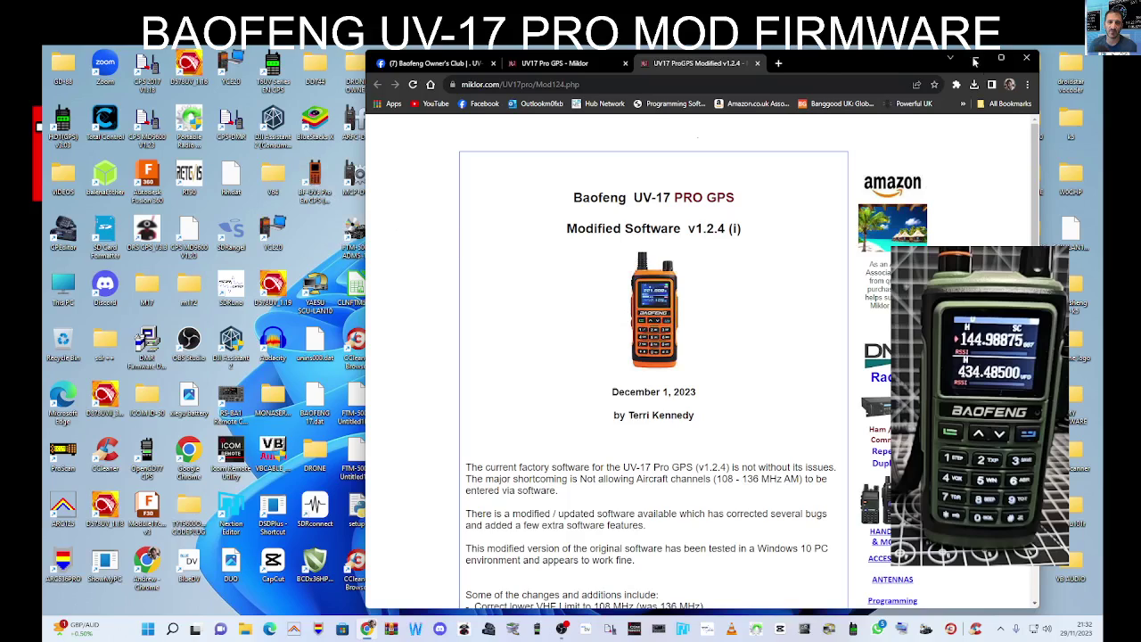
# Launch the BF-UV17 Pro GPS shortcut, keep model UV17PRO, and check Setting > Port shows COM9
pyautogui.click(313, 176)
pyautogui.doubleClick(313, 177)
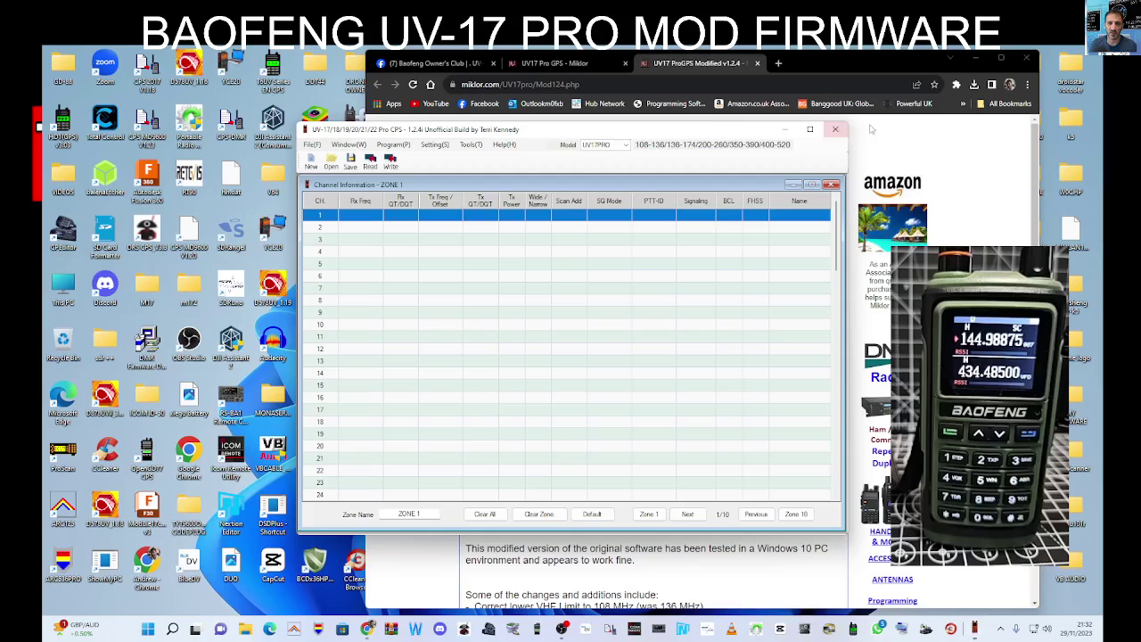
pyautogui.moveTo(626, 133); pyautogui.dragTo(408, 130)
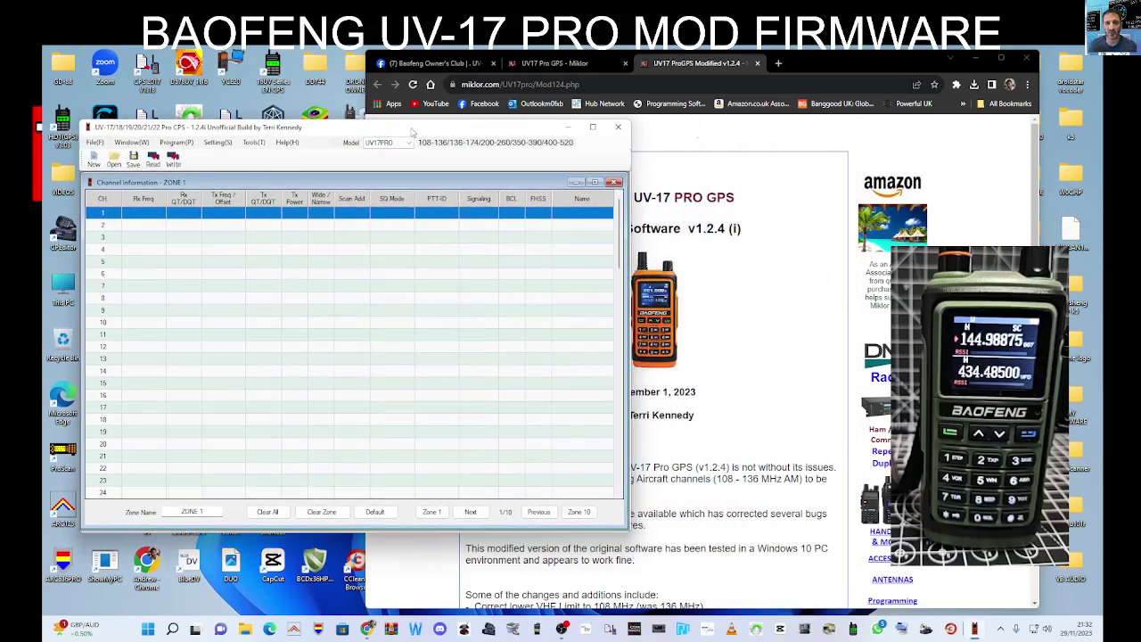
pyautogui.click(410, 144)
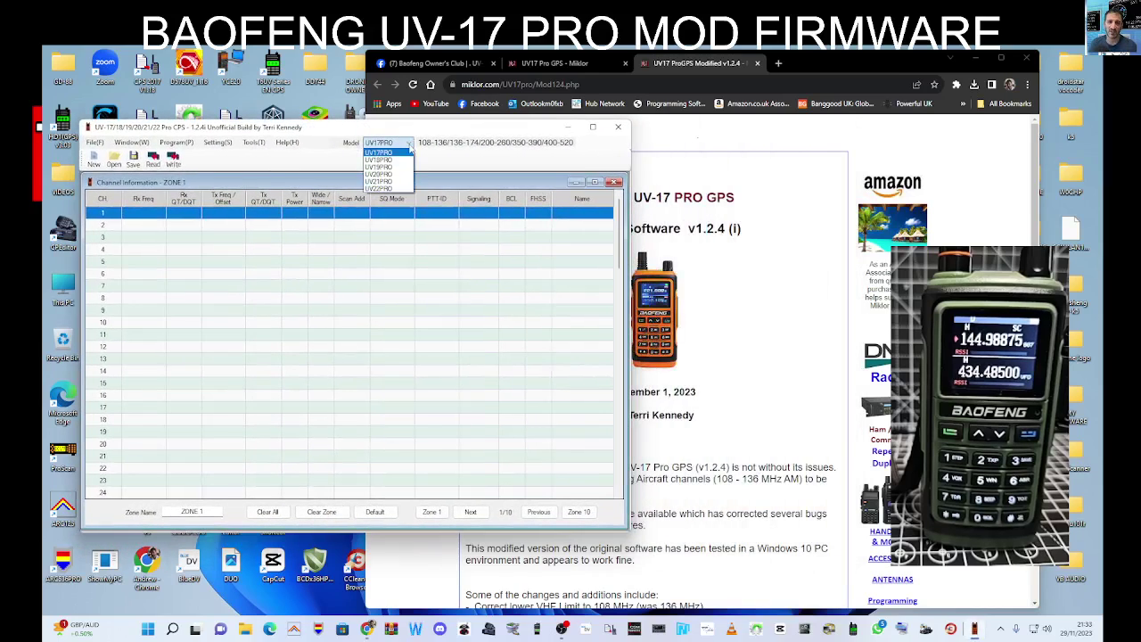
pyautogui.click(409, 151)
pyautogui.moveTo(491, 135); pyautogui.dragTo(475, 133)
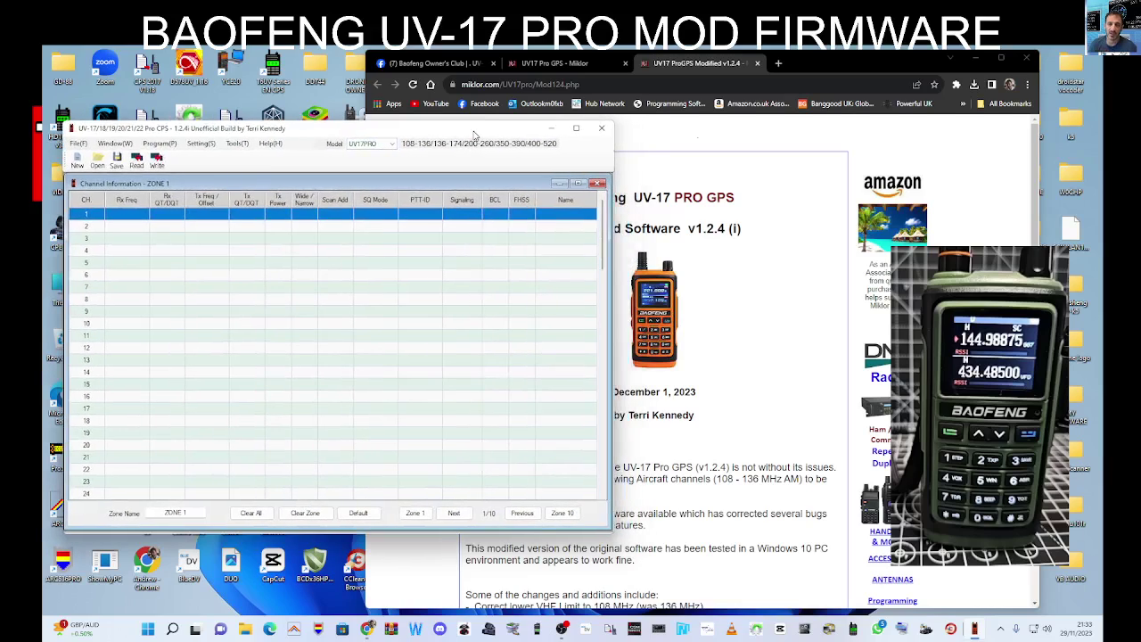
pyautogui.click(200, 143)
pyautogui.moveTo(208, 158)
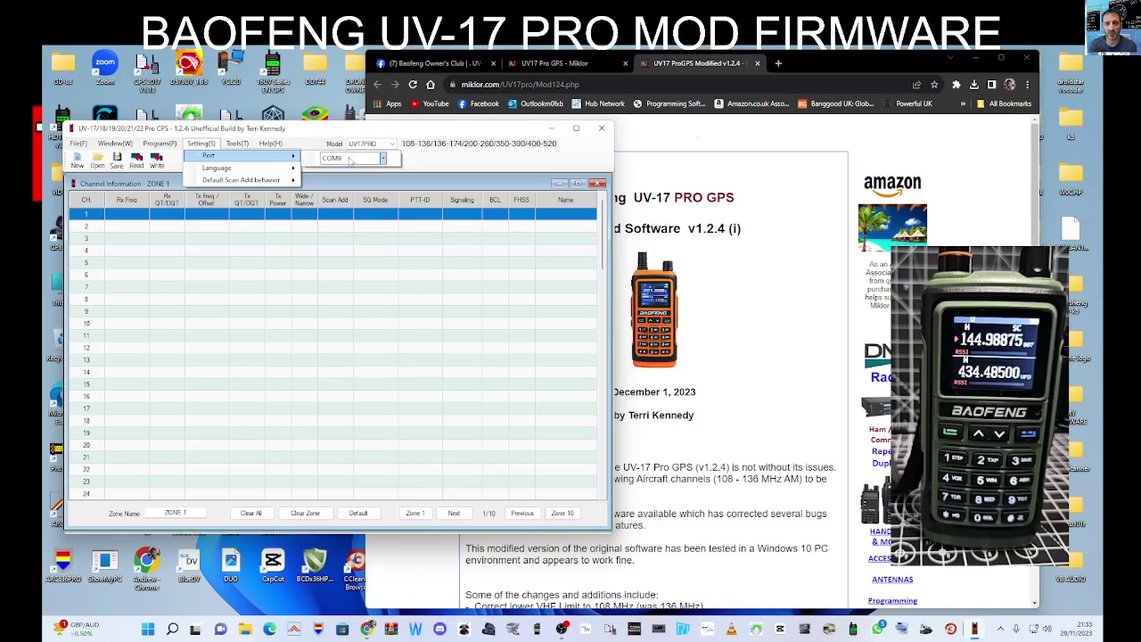
pyautogui.click(437, 162)
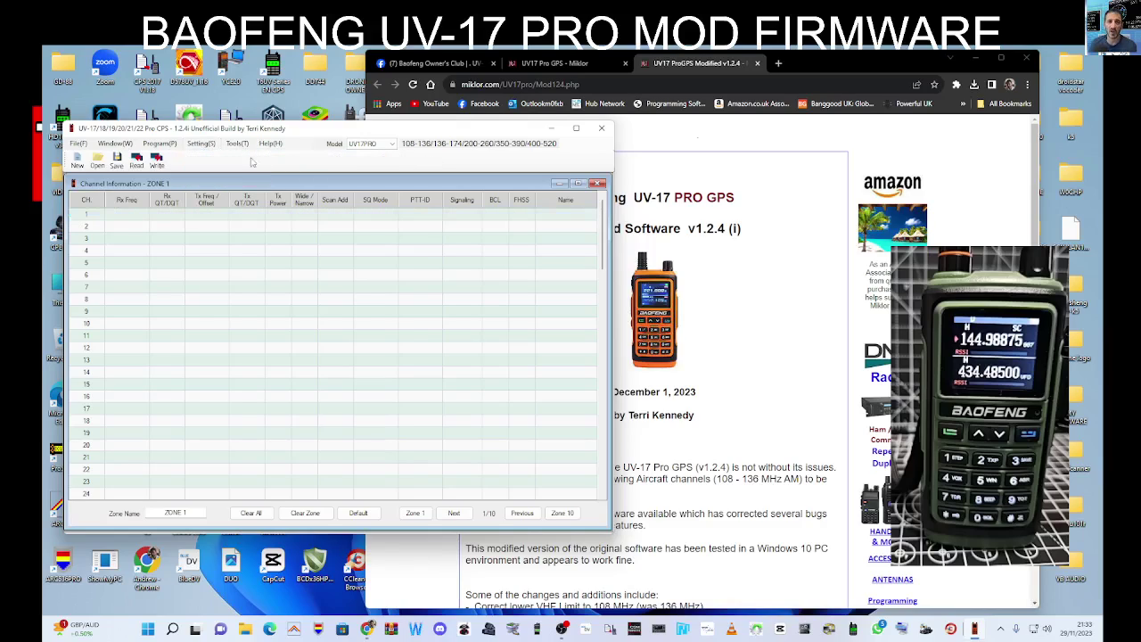
pyautogui.click(139, 162)
pyautogui.click(278, 355)
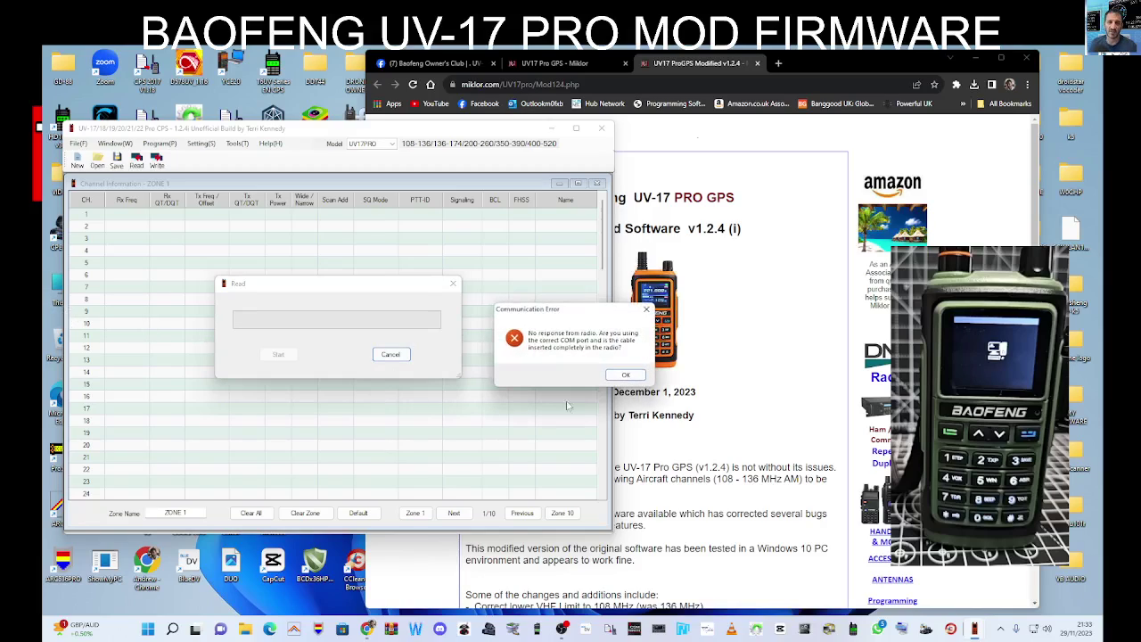
pyautogui.click(624, 373)
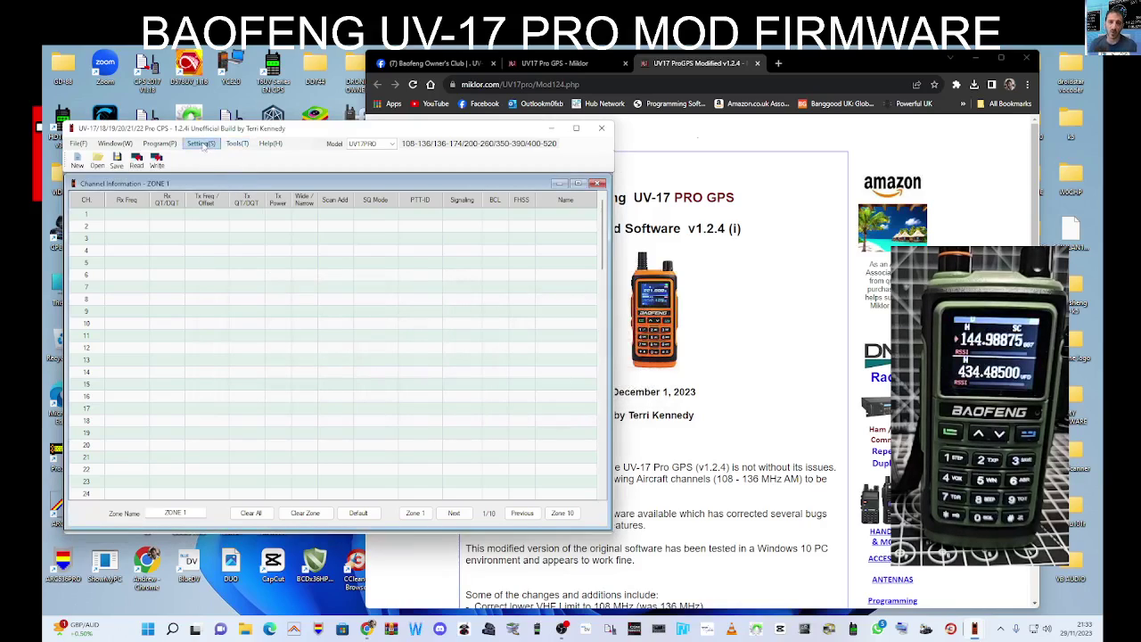
pyautogui.click(162, 164)
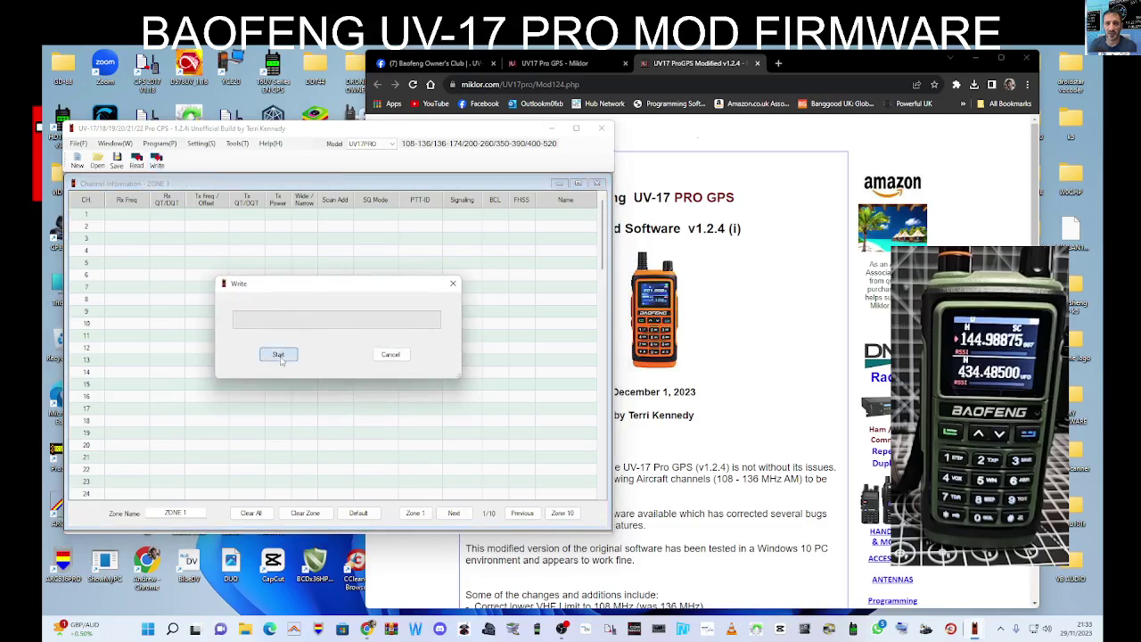
pyautogui.click(278, 354)
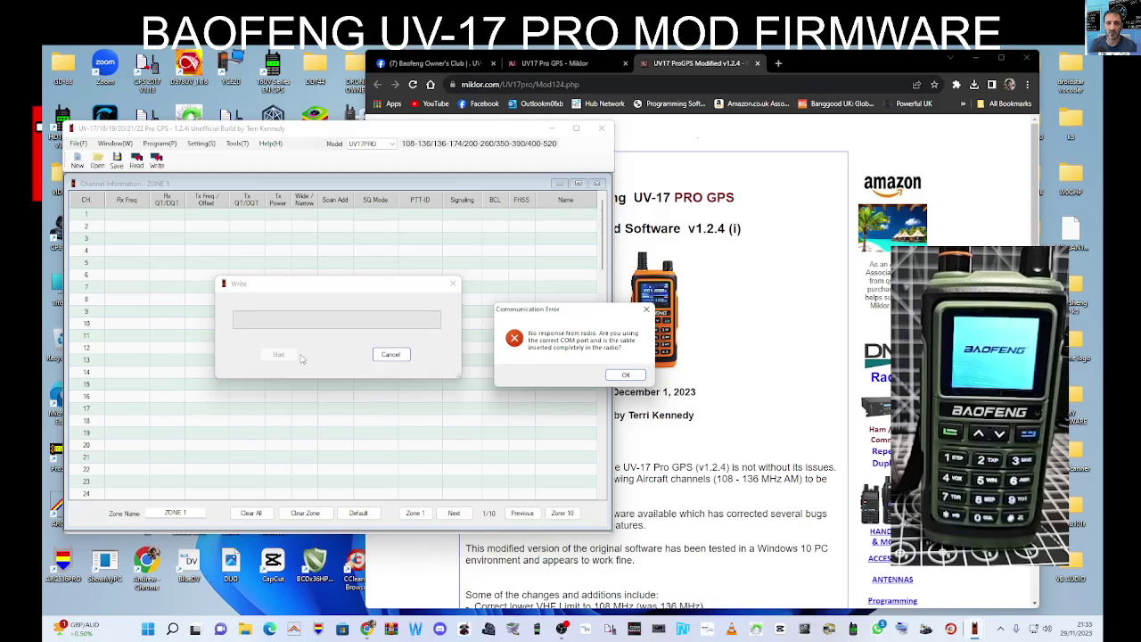
pyautogui.click(637, 376)
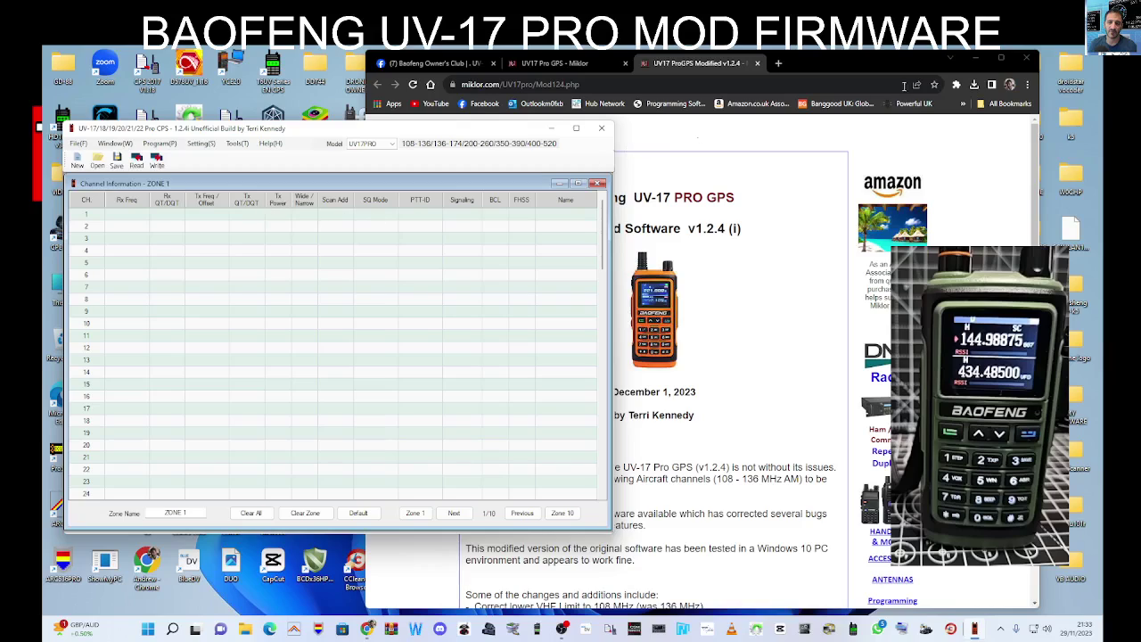
# From Chrome's downloads, set aside the UV-17R archive and open CPS Unofficial Build 124i.zip in WinRAR
pyautogui.click(973, 84)
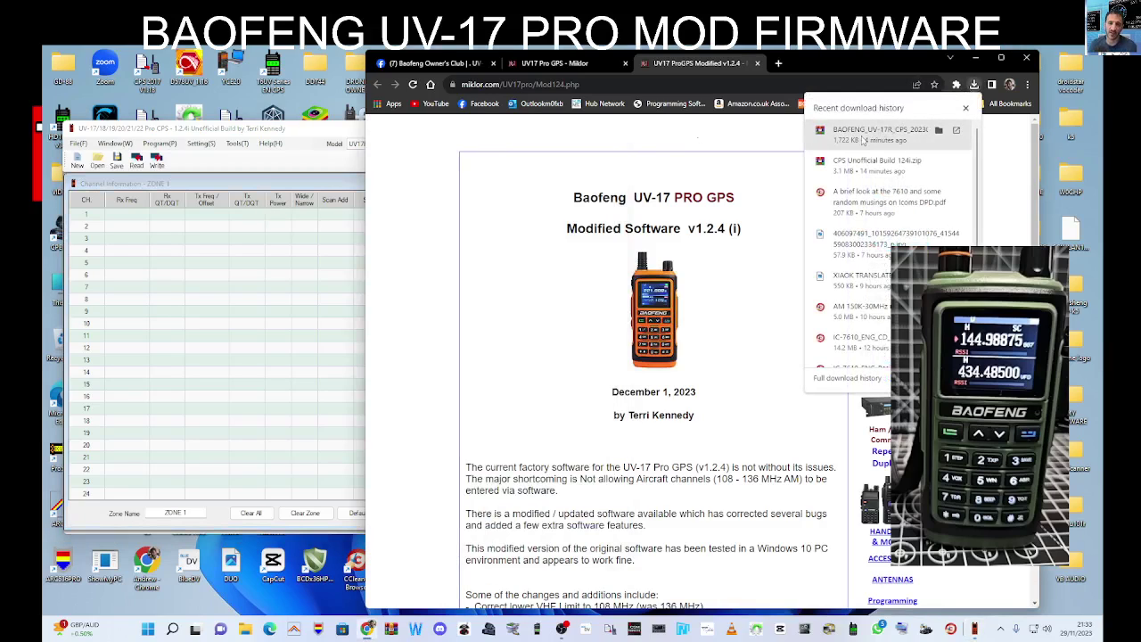
pyautogui.click(863, 135)
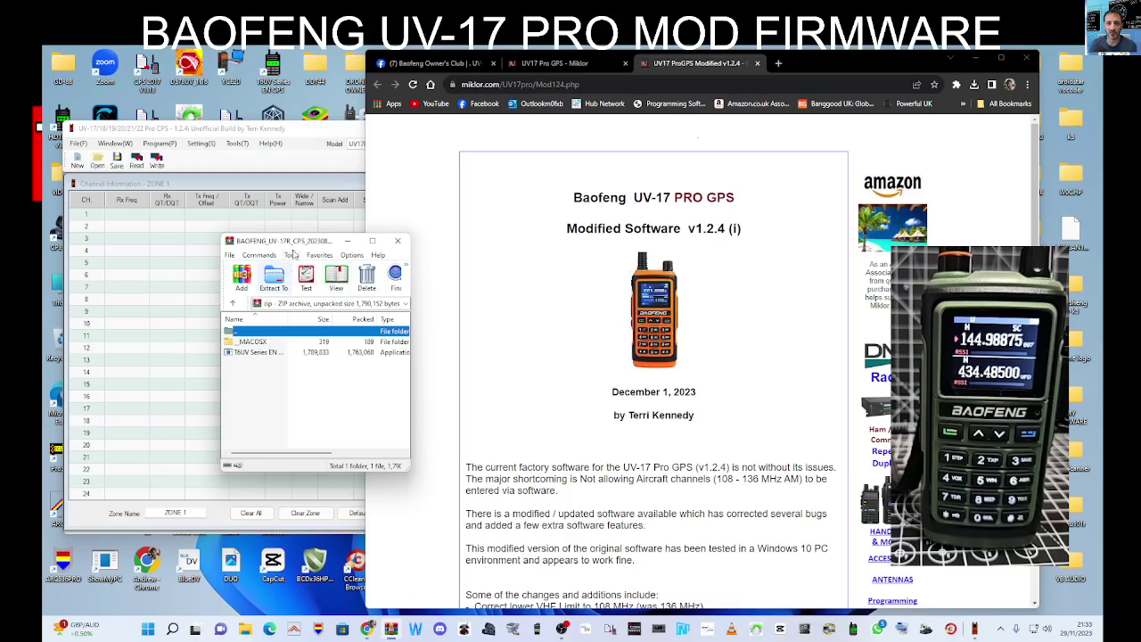
pyautogui.moveTo(293, 241); pyautogui.dragTo(833, 258)
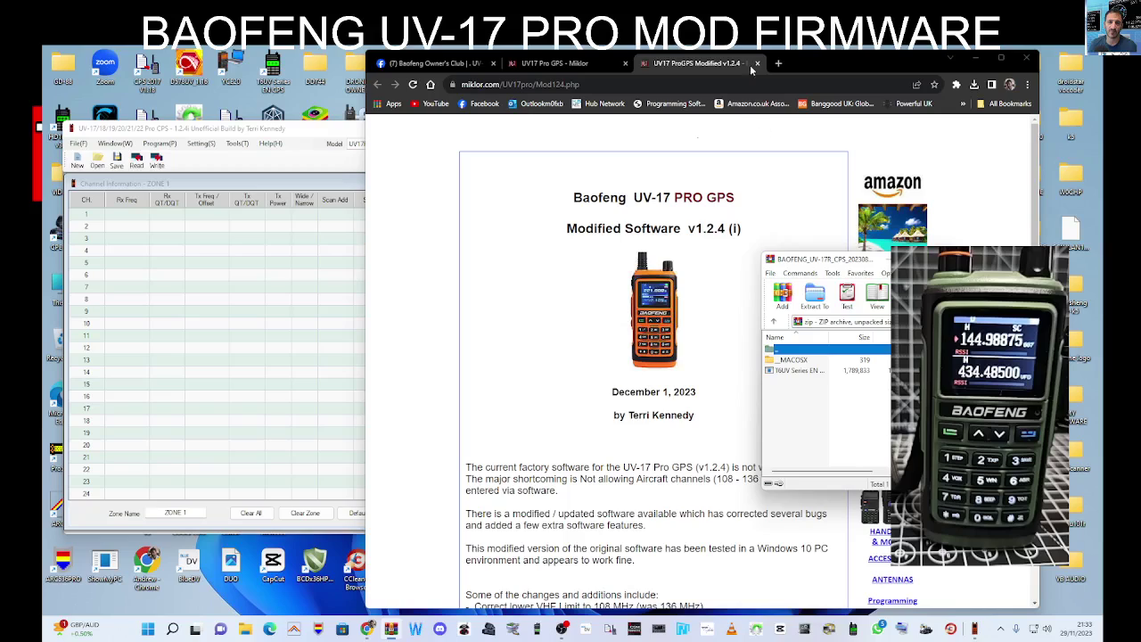
pyautogui.click(974, 83)
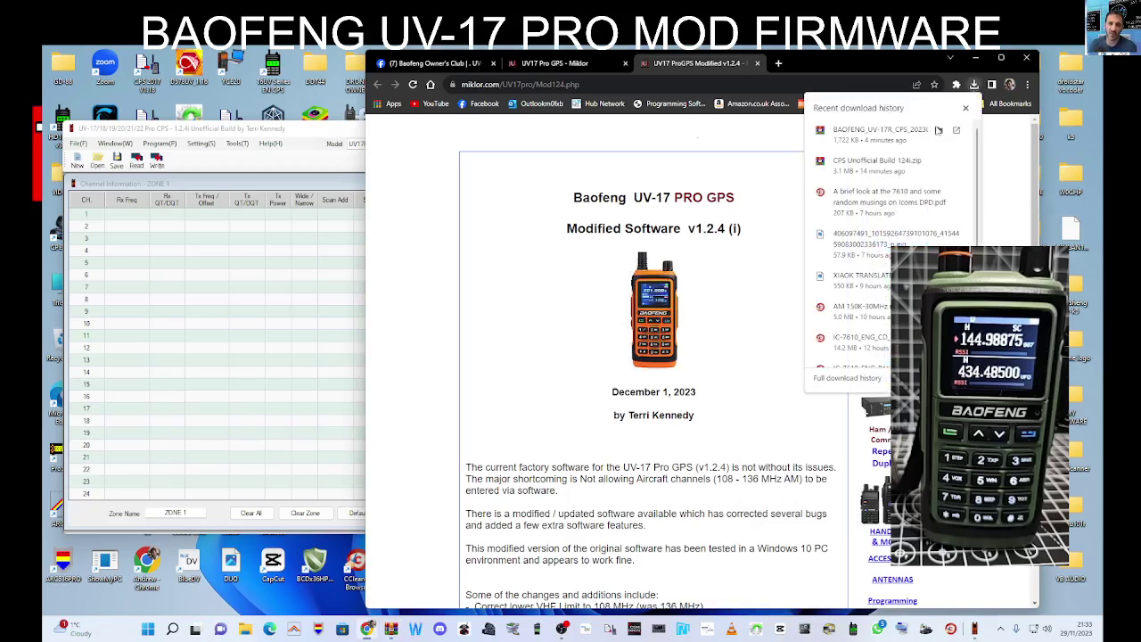
pyautogui.click(878, 163)
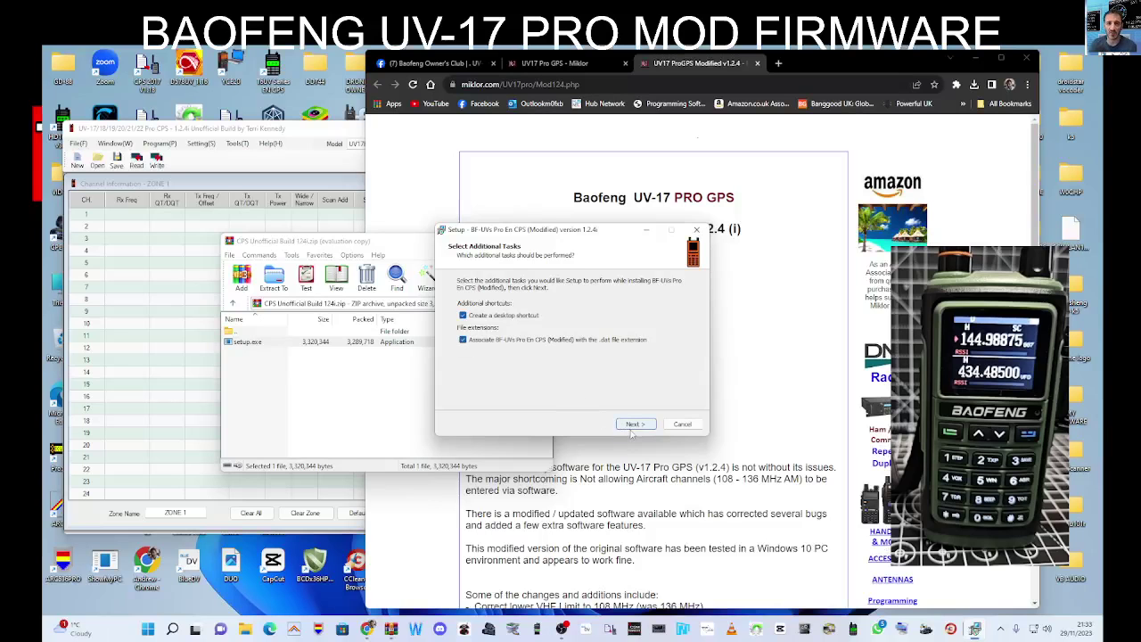
# Reinstall with desktop shortcut and .dat association, letting setup close the running CPS
pyautogui.moveTo(581, 229); pyautogui.dragTo(445, 180)
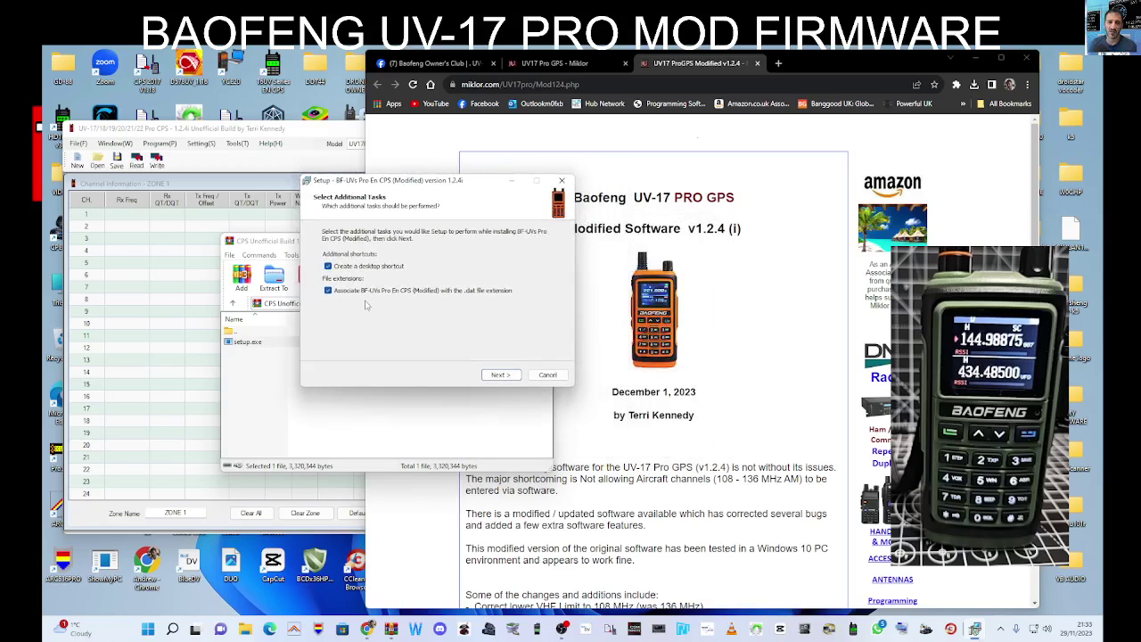
pyautogui.click(505, 375)
pyautogui.click(501, 375)
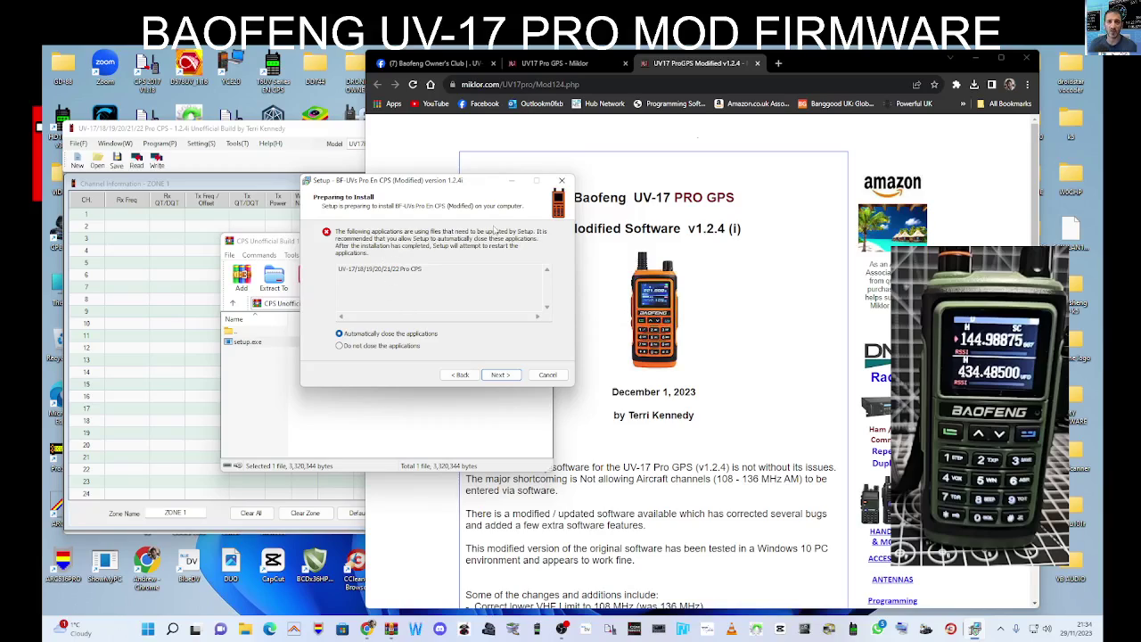
pyautogui.click(498, 376)
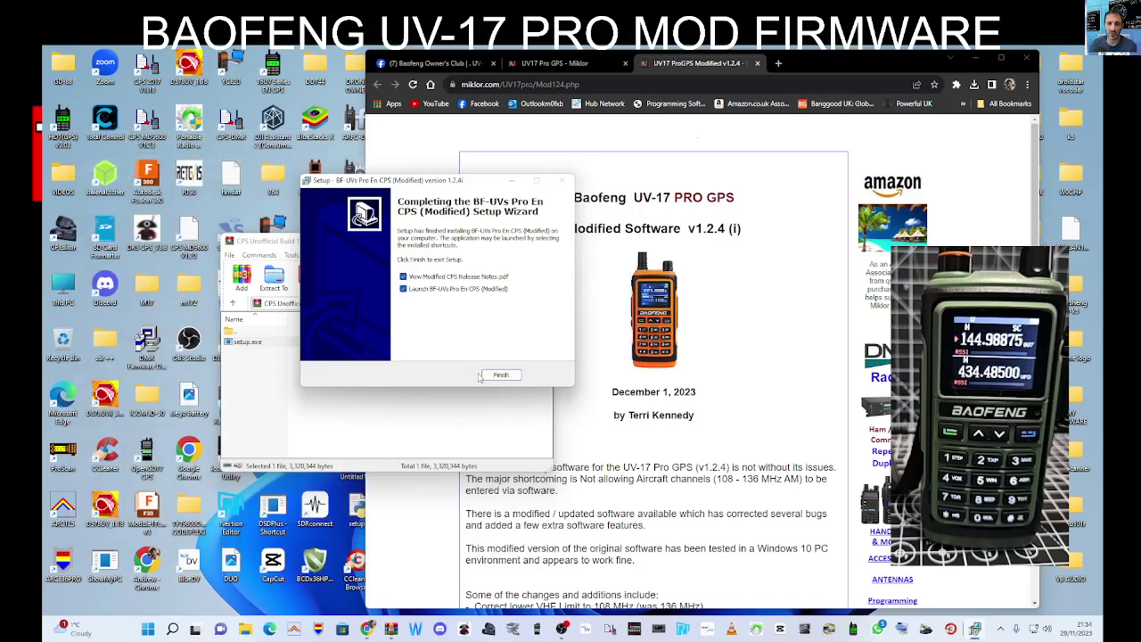
# Finish setup to launch CPS 1.2.4i, then inspect the Tools(T) and Program(P) menus
pyautogui.click(500, 375)
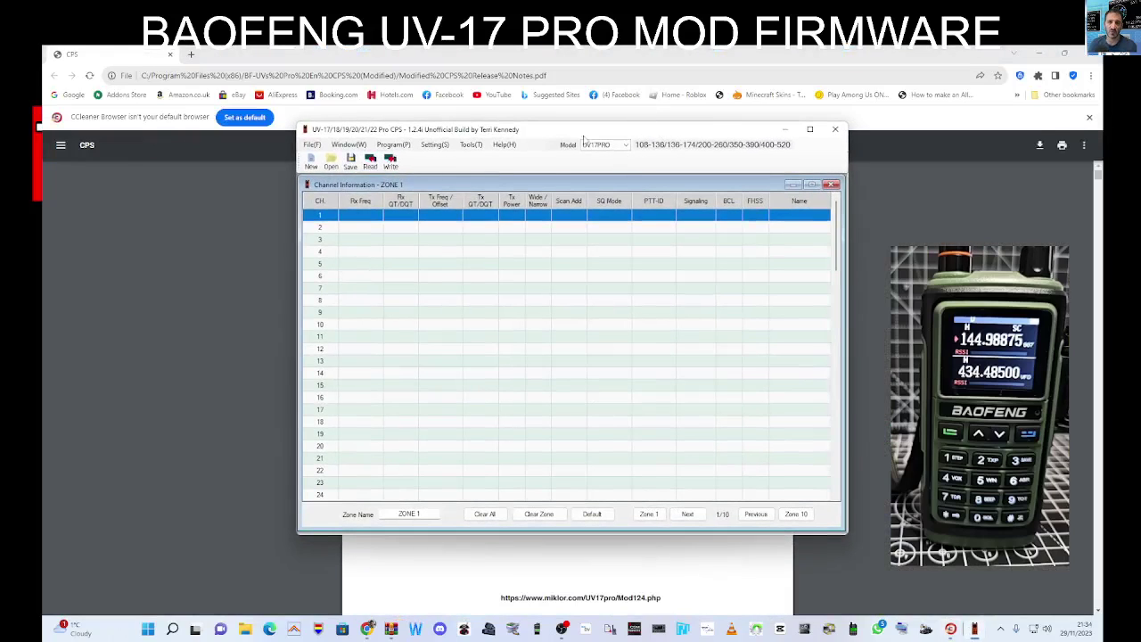
pyautogui.click(471, 145)
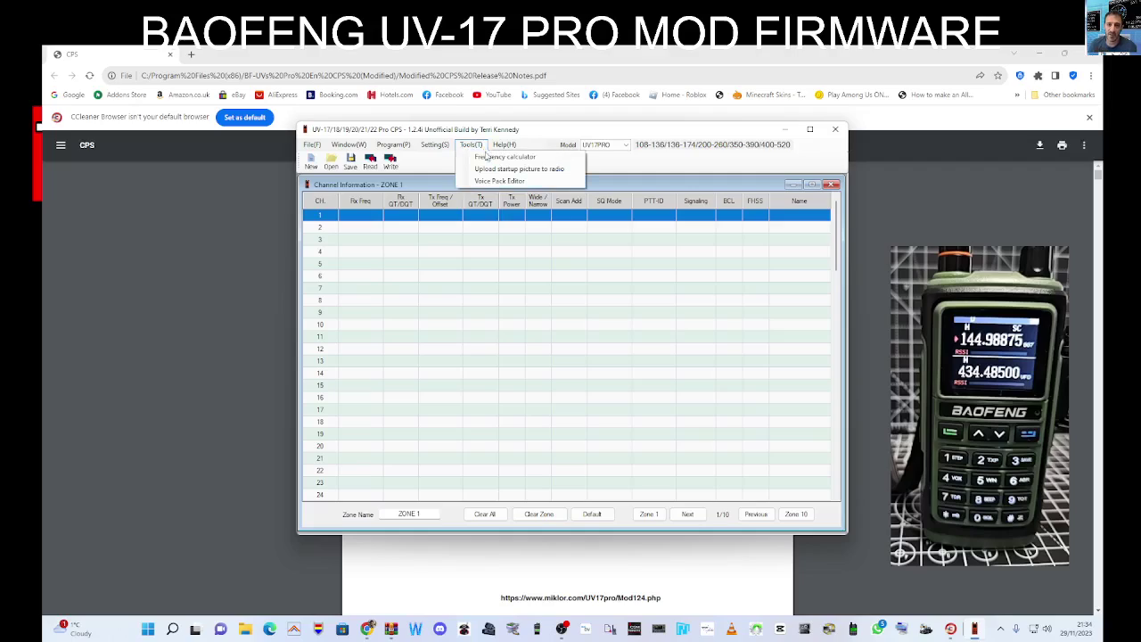
pyautogui.click(440, 156)
pyautogui.click(469, 145)
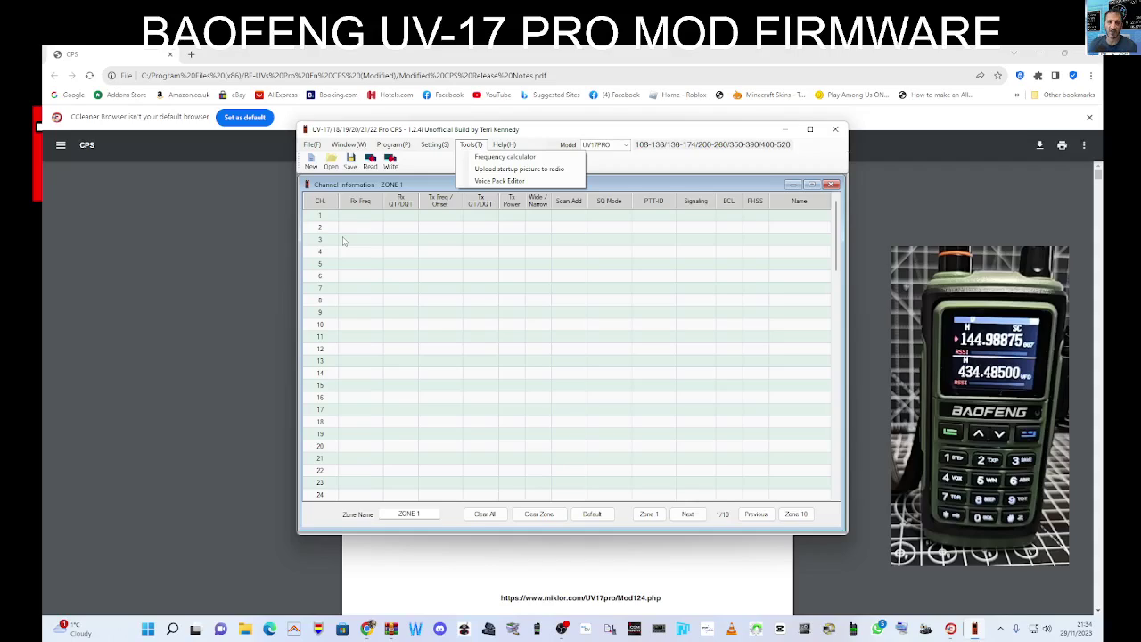
pyautogui.moveTo(388, 147)
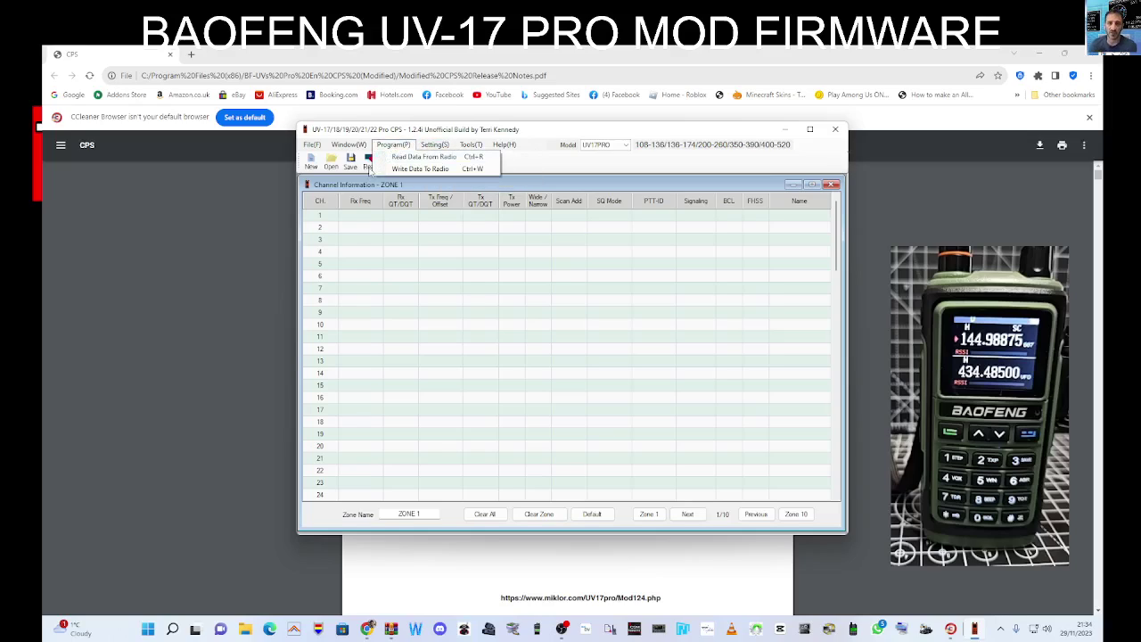
# Run Read Data From Radio and dismiss the resulting no-response Communication Error
pyautogui.click(412, 157)
pyautogui.click(511, 356)
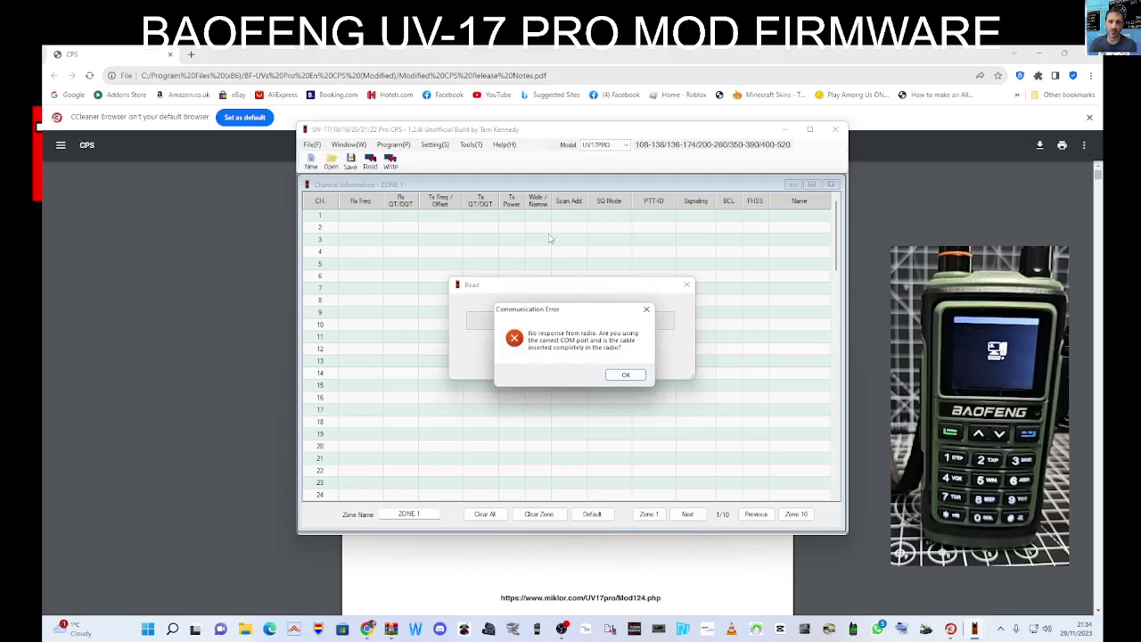
pyautogui.click(632, 376)
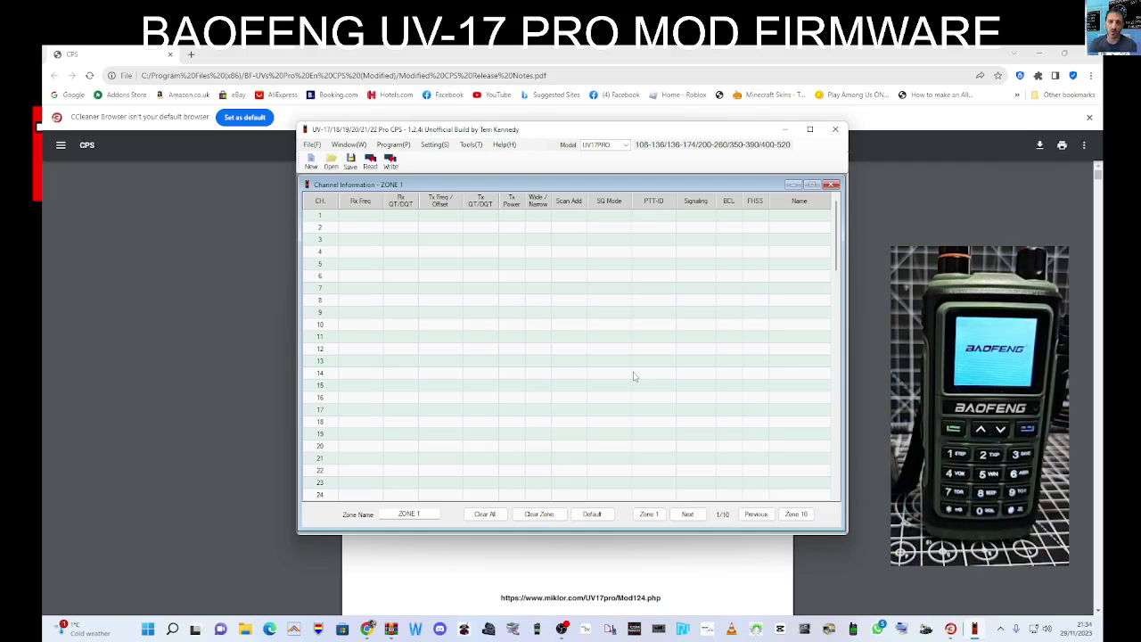
# Verify in Device Manager that the USB-SERIAL CH340 cable is on COM9, then reopen the CPS read window
pyautogui.rightClick(148, 631)
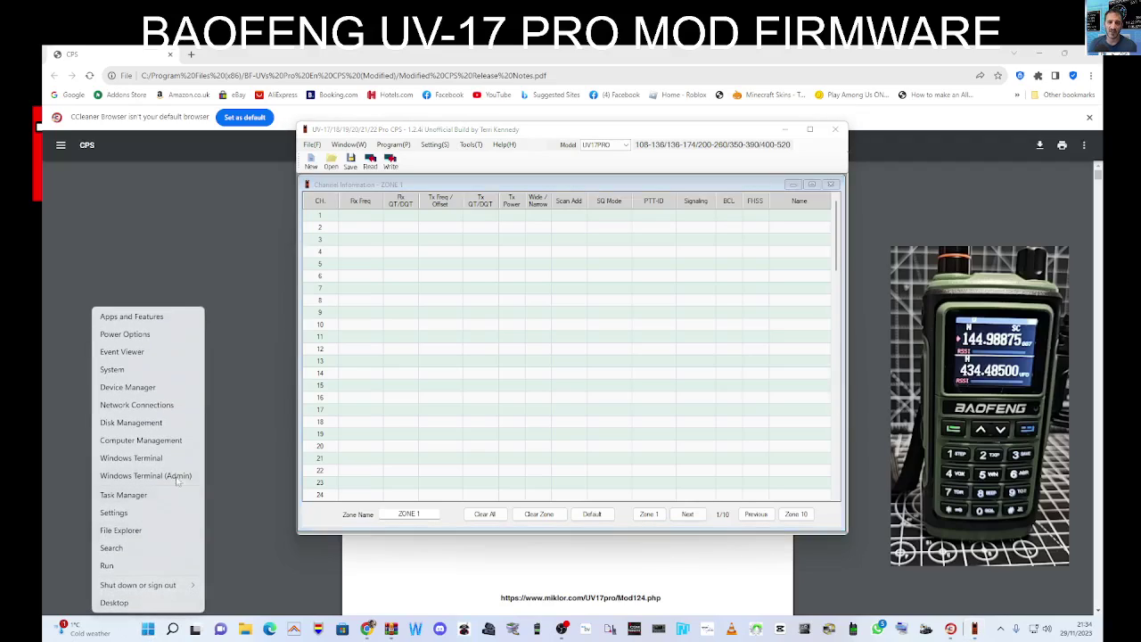
pyautogui.click(130, 395)
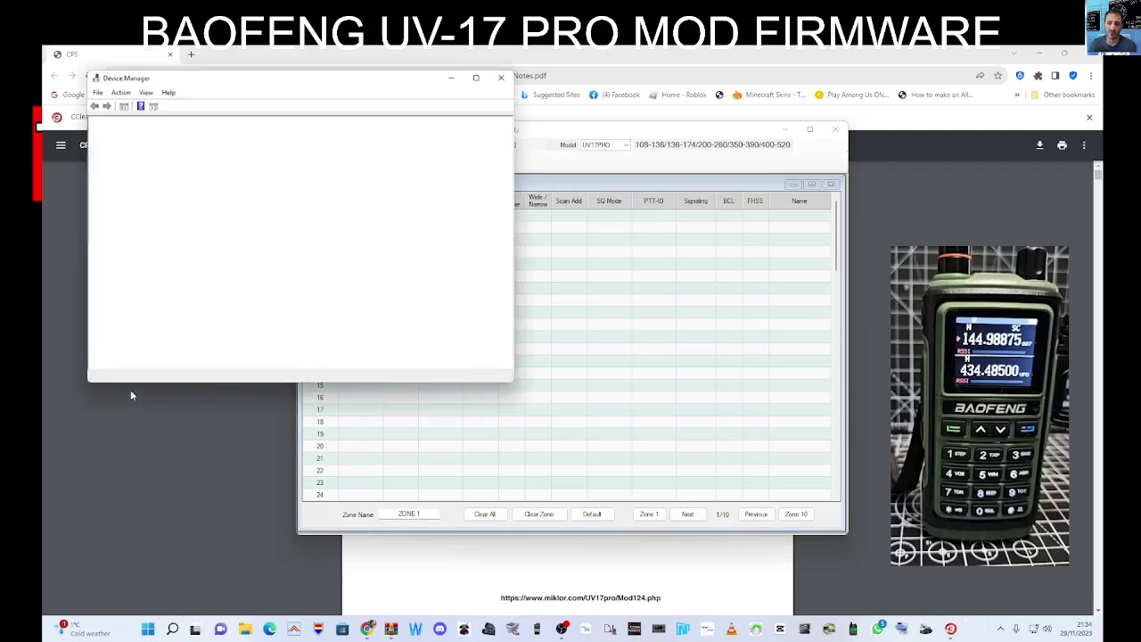
pyautogui.doubleClick(153, 240)
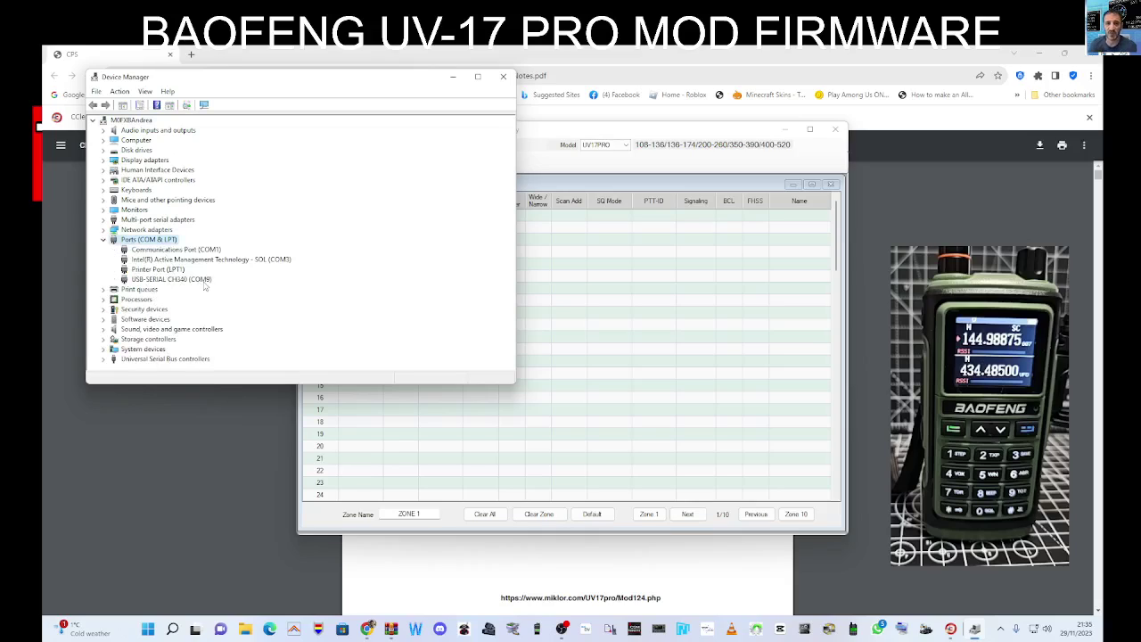
pyautogui.click(453, 78)
pyautogui.click(370, 161)
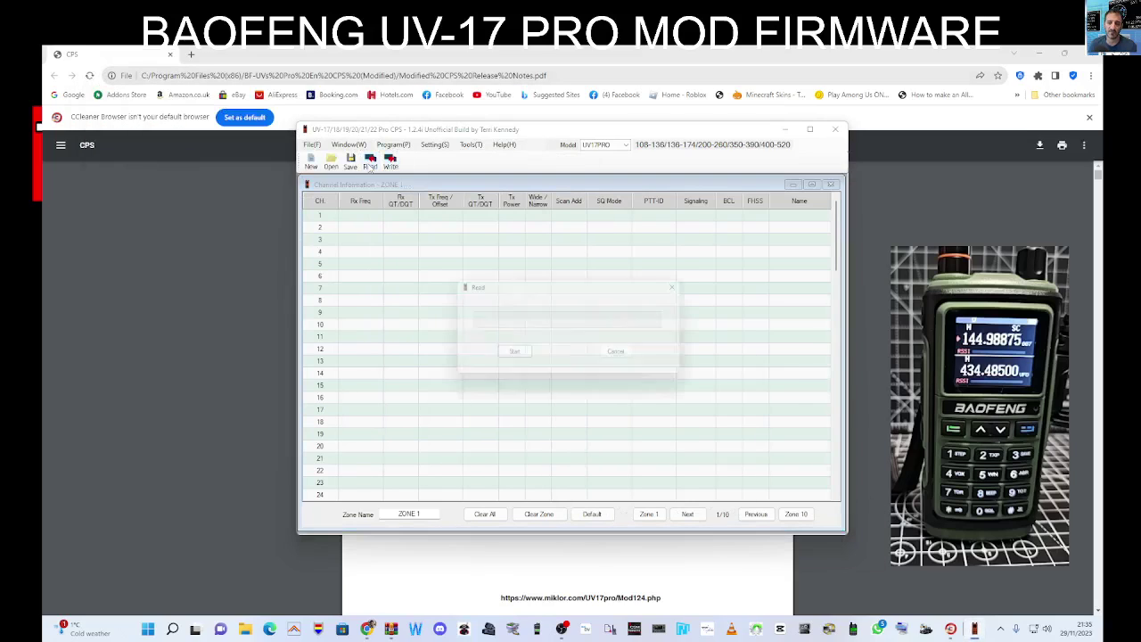
# Start another radio read and clear the Communication Error when it fails
pyautogui.click(511, 358)
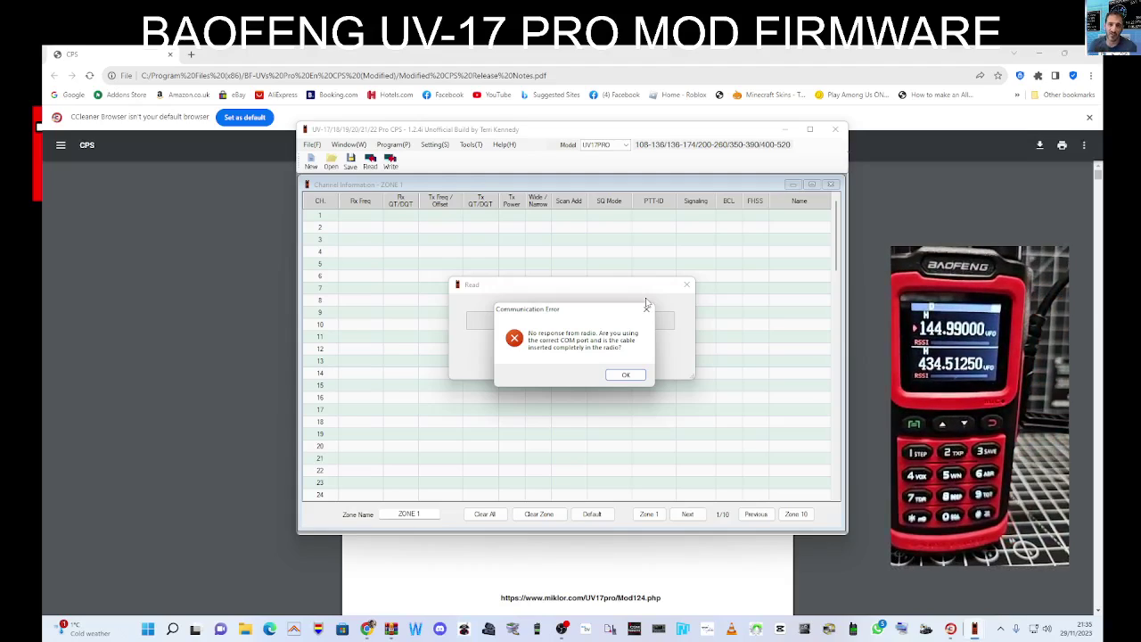
pyautogui.click(628, 375)
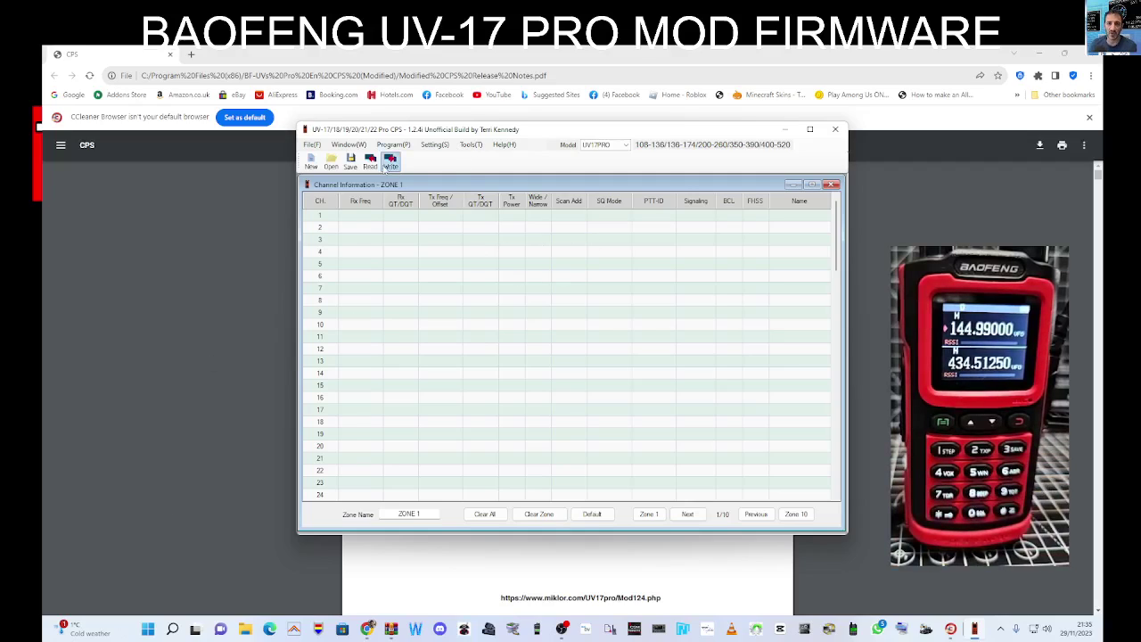
# Check the Setting > Port configuration, retry the read, and dismiss the Communication Error
pyautogui.click(414, 149)
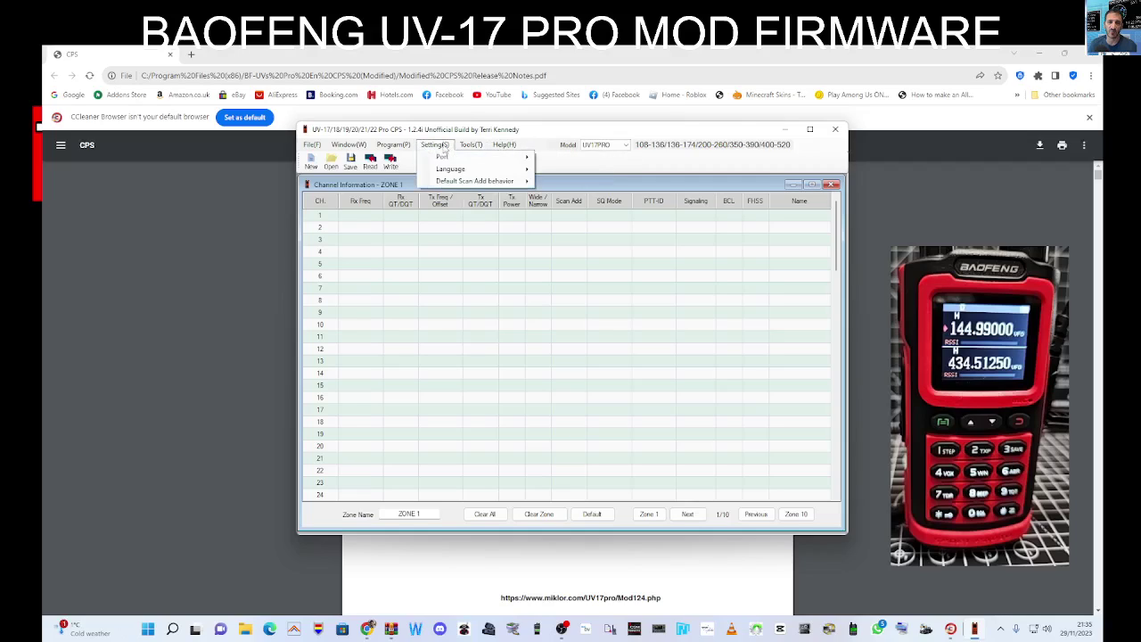
pyautogui.click(564, 172)
pyautogui.click(370, 161)
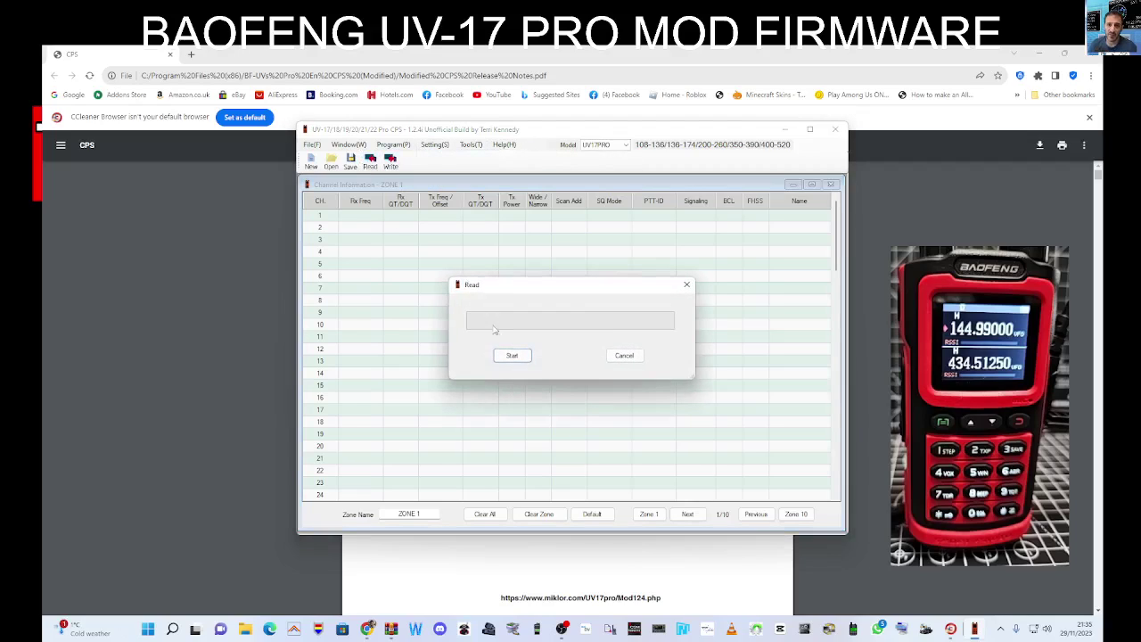
pyautogui.click(506, 356)
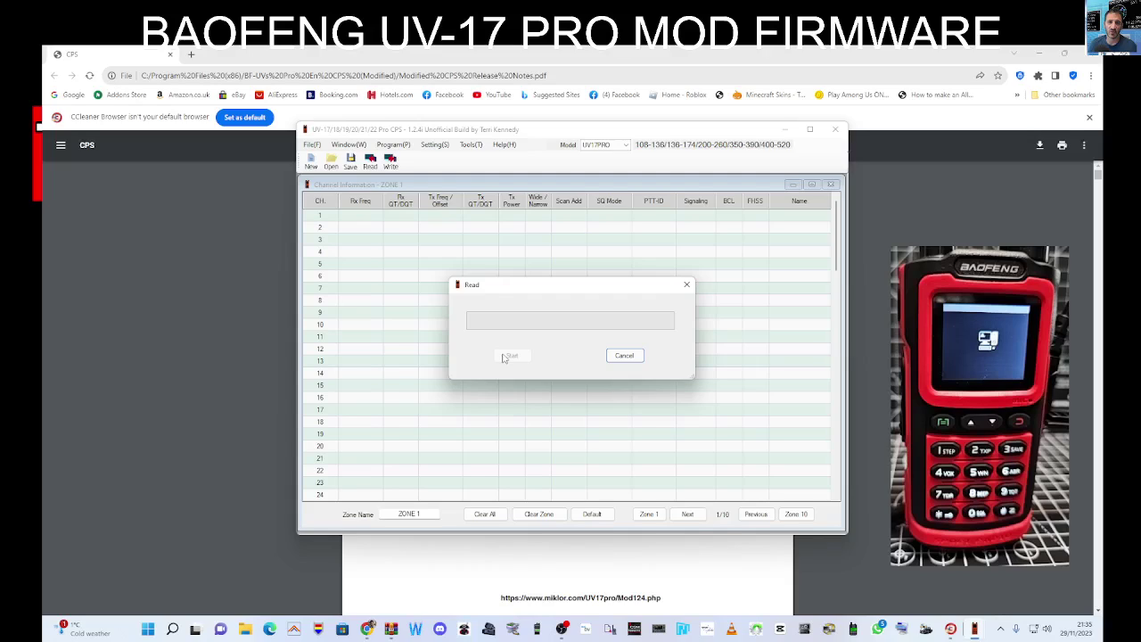
pyautogui.click(637, 363)
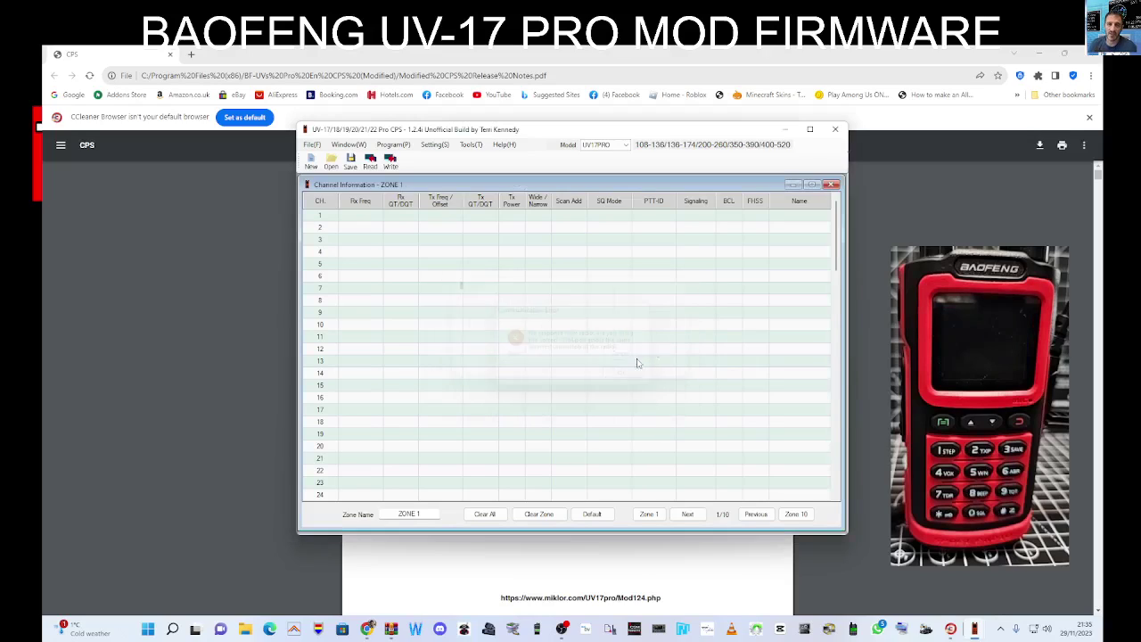
# Switch the model to UV20PRO, accept the untested-model warning, retry the read, and dismiss the error
pyautogui.click(625, 146)
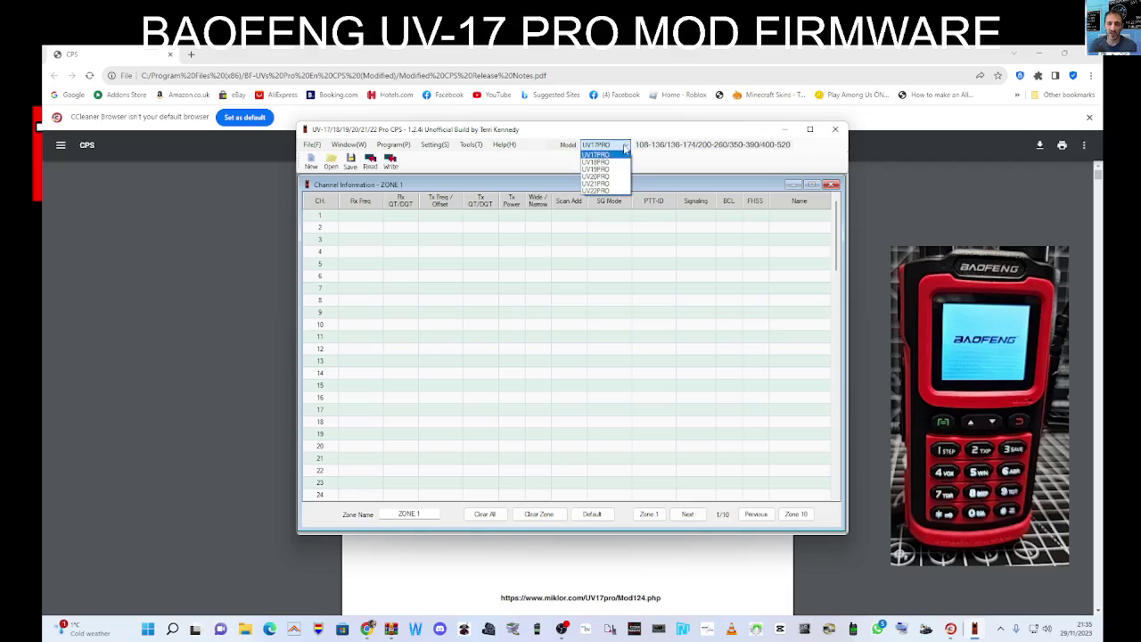
pyautogui.click(596, 175)
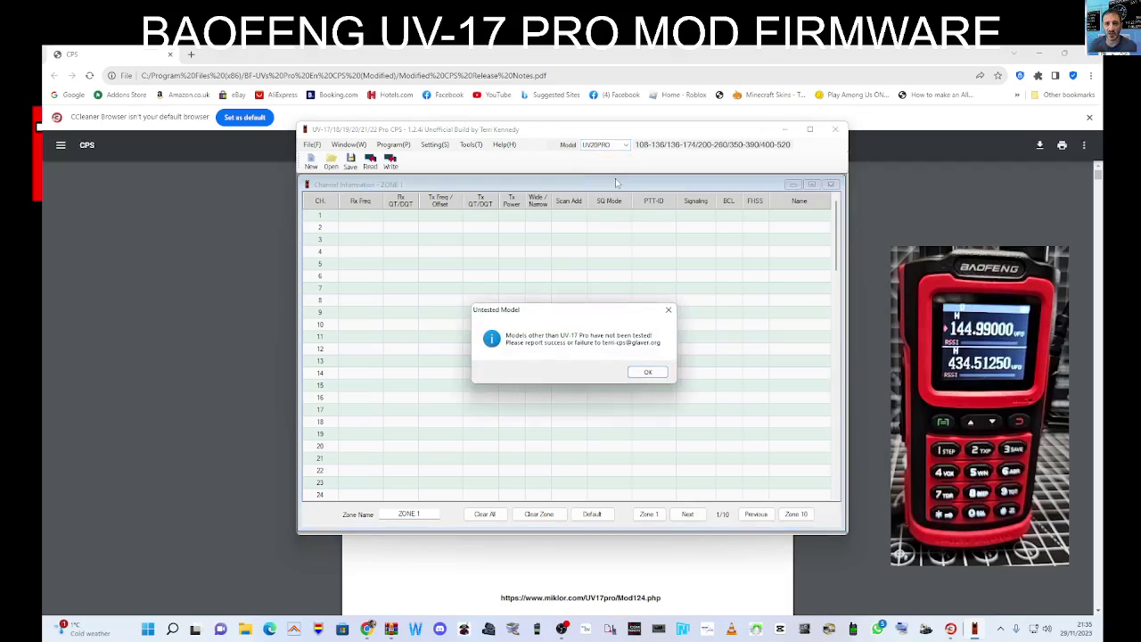
pyautogui.click(638, 371)
pyautogui.click(393, 145)
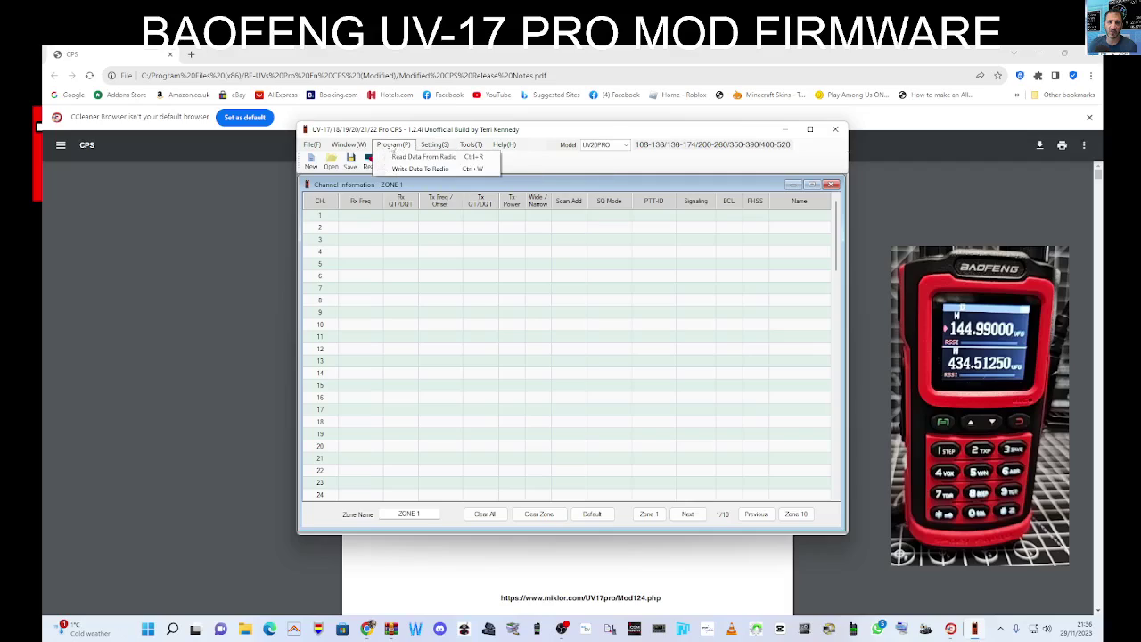
pyautogui.click(401, 157)
pyautogui.click(515, 355)
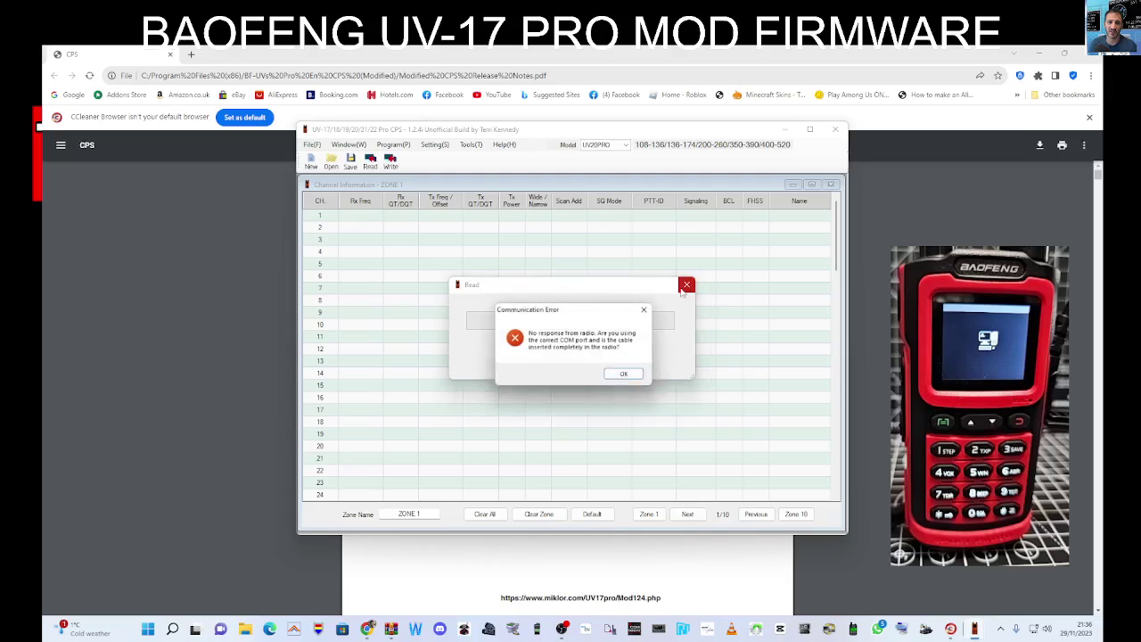
pyautogui.click(620, 375)
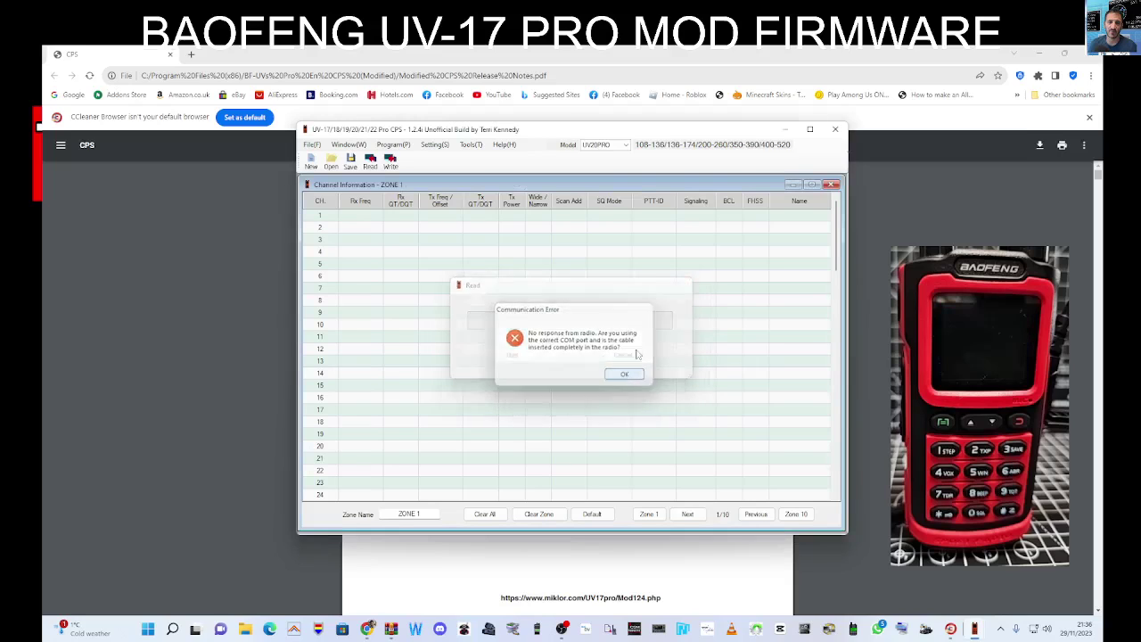
pyautogui.click(1063, 55)
# Move the CPS window aside and scroll through the Download page's series lists, including the UV-17R
pyautogui.moveTo(520, 131); pyautogui.dragTo(329, 136)
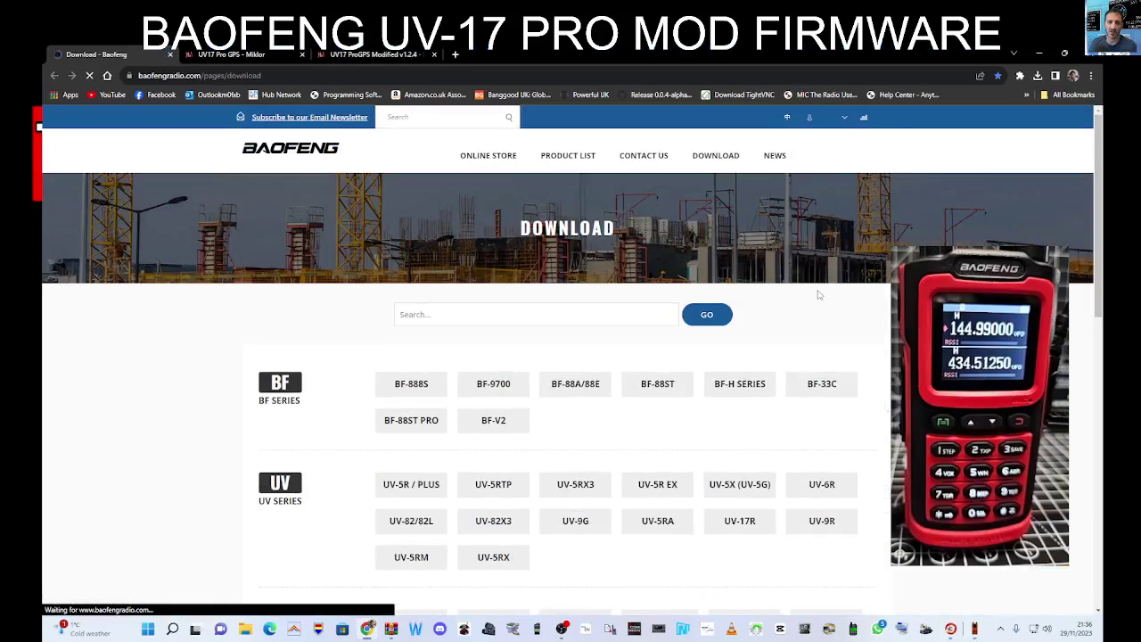
pyautogui.scroll(-2, 570, 357)
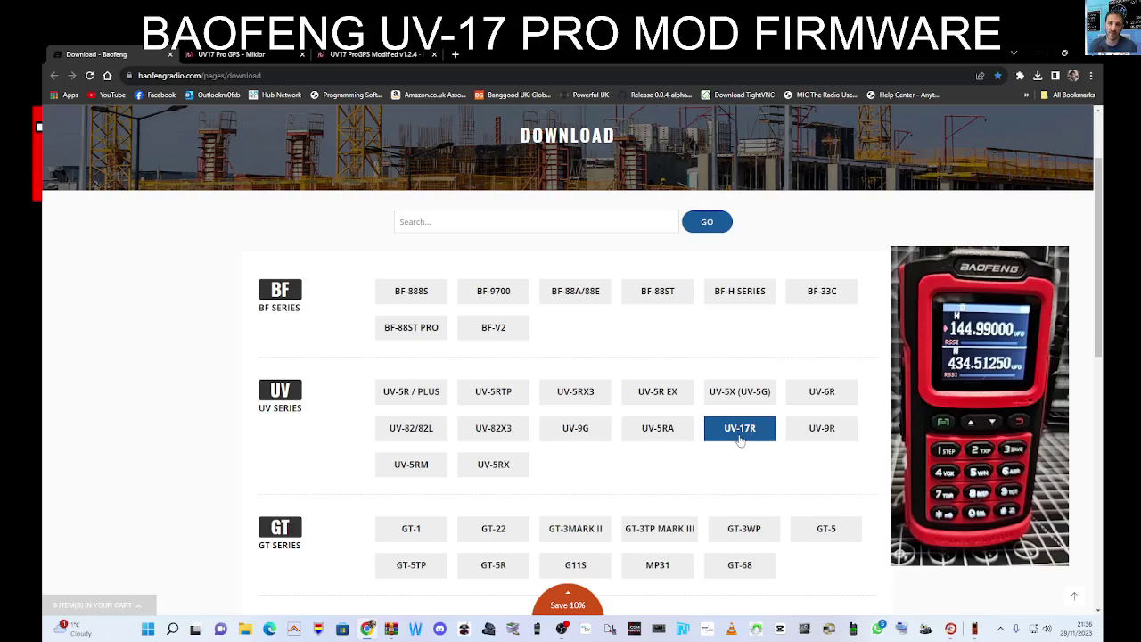
pyautogui.scroll(-2, 739, 439)
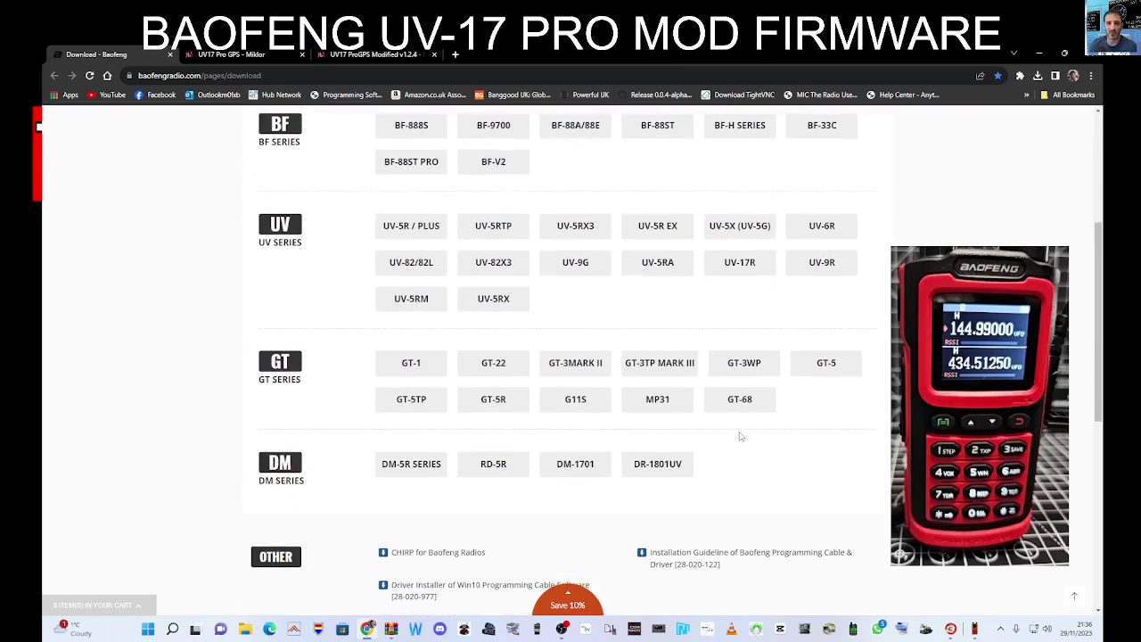
pyautogui.scroll(1, 739, 435)
pyautogui.scroll(1, 739, 436)
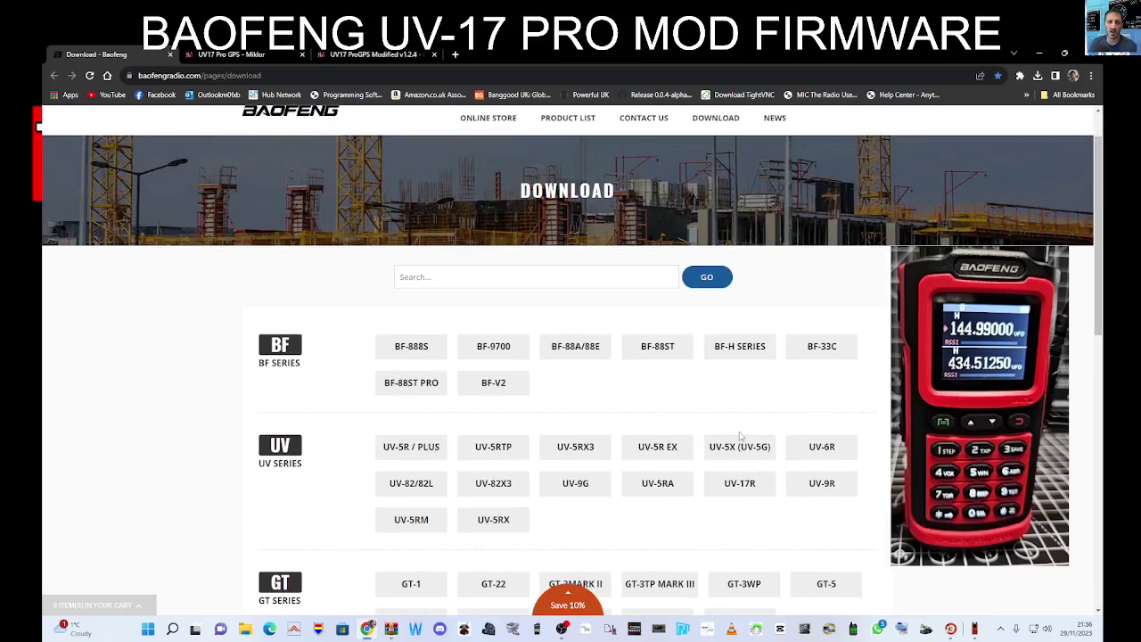